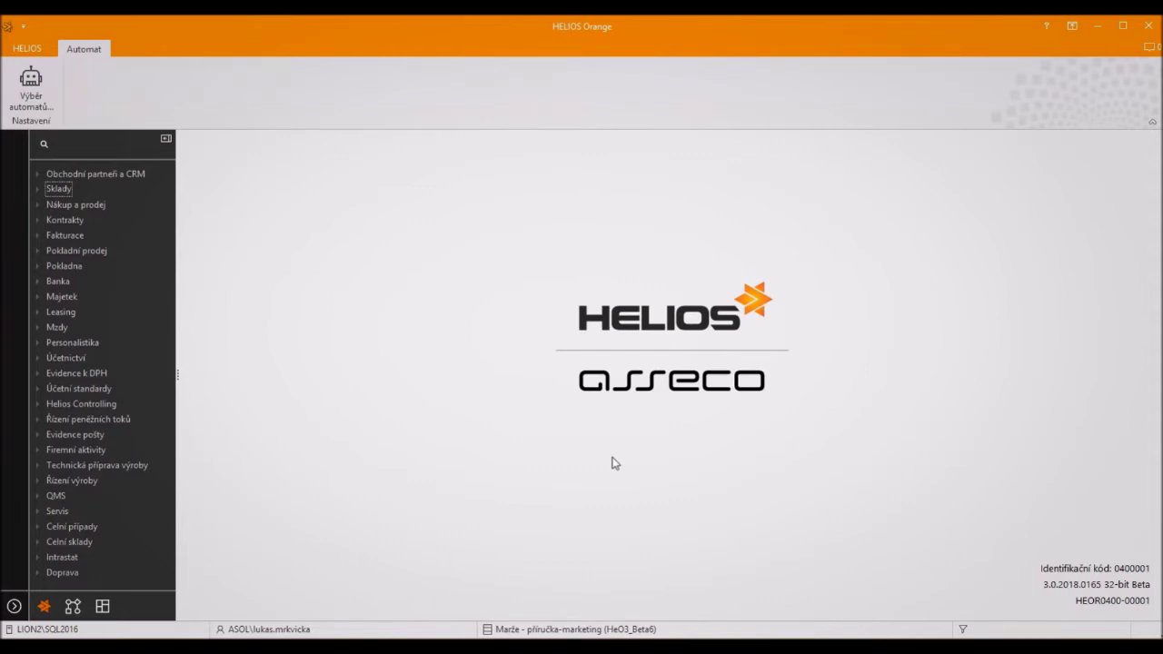
In the global price configuration (Ceny), enable Vyhodnocování marže, Upozornění u dokladu and Upozornění v editoru položky, and save.
{"action": "left_click", "coordinate": [33, 52]}
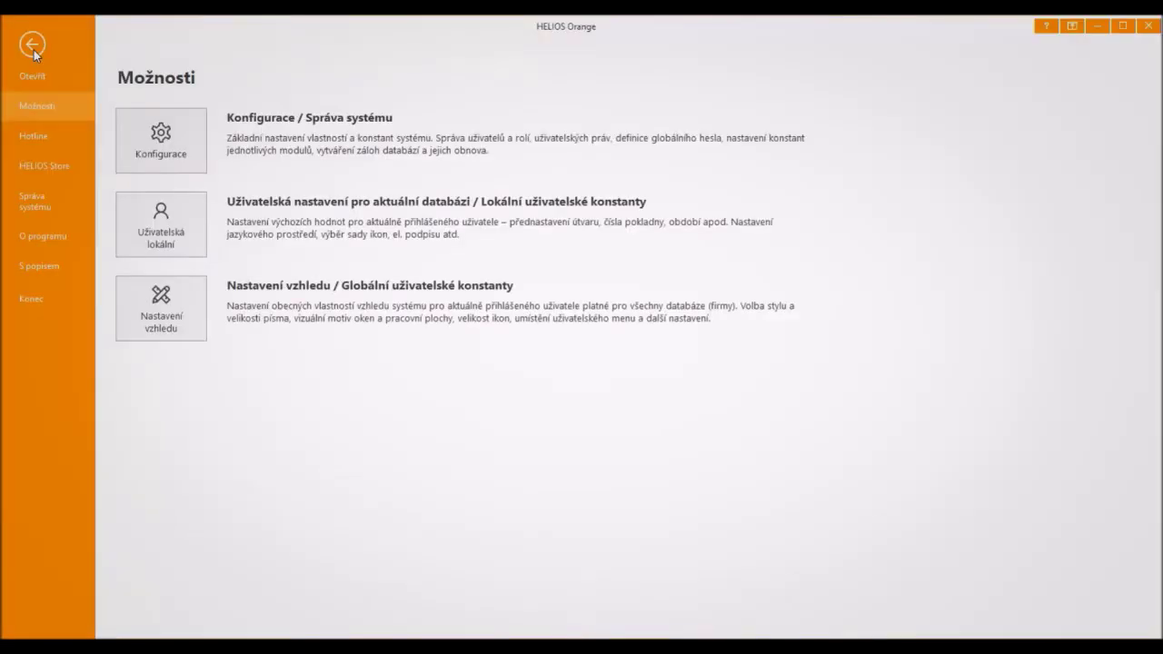
{"action": "left_click", "coordinate": [161, 135]}
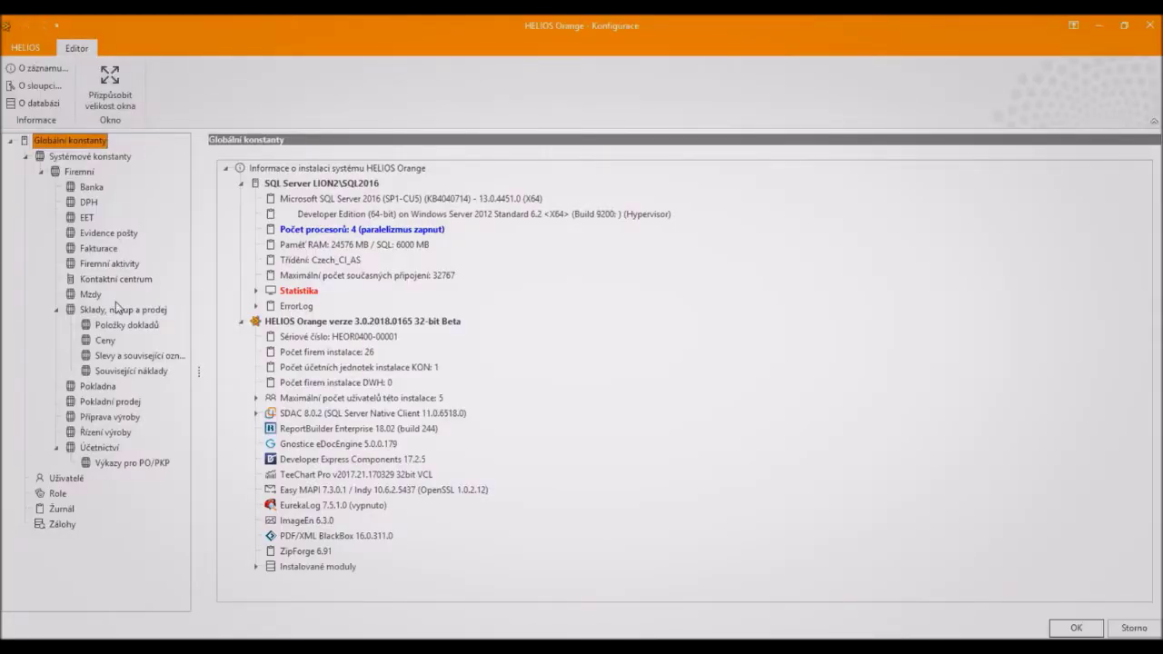
{"action": "left_click", "coordinate": [105, 341]}
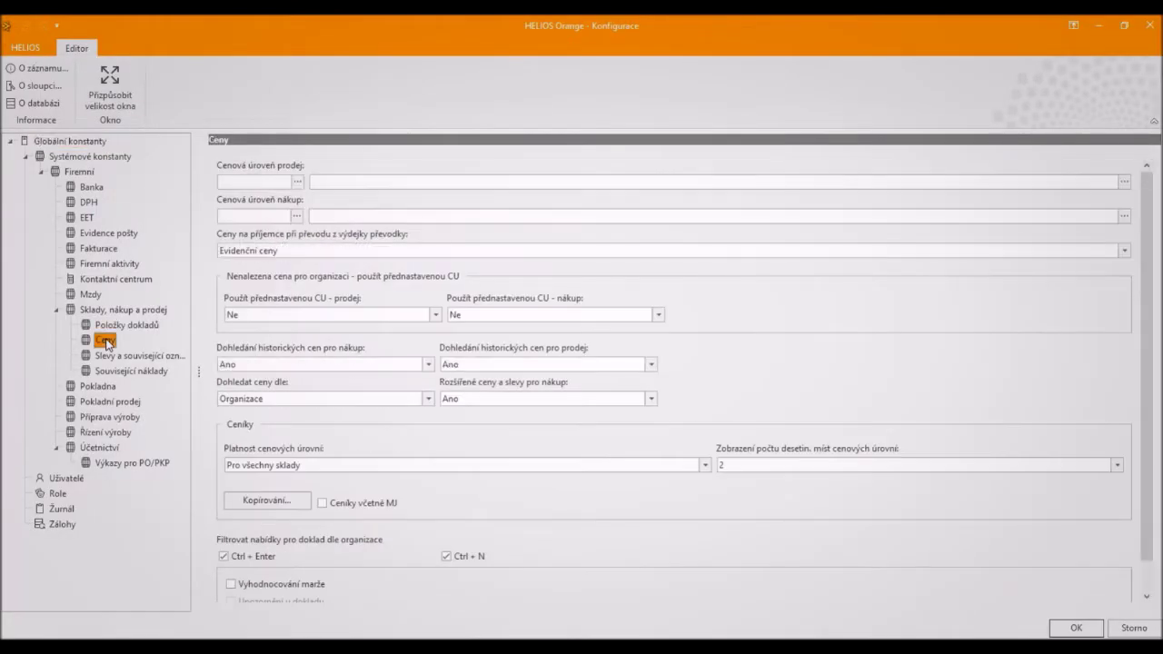
{"action": "scroll", "coordinate": [225, 370], "scroll_direction": "down", "scroll_amount": 1}
{"action": "scroll", "coordinate": [238, 413], "scroll_direction": "down", "scroll_amount": 1}
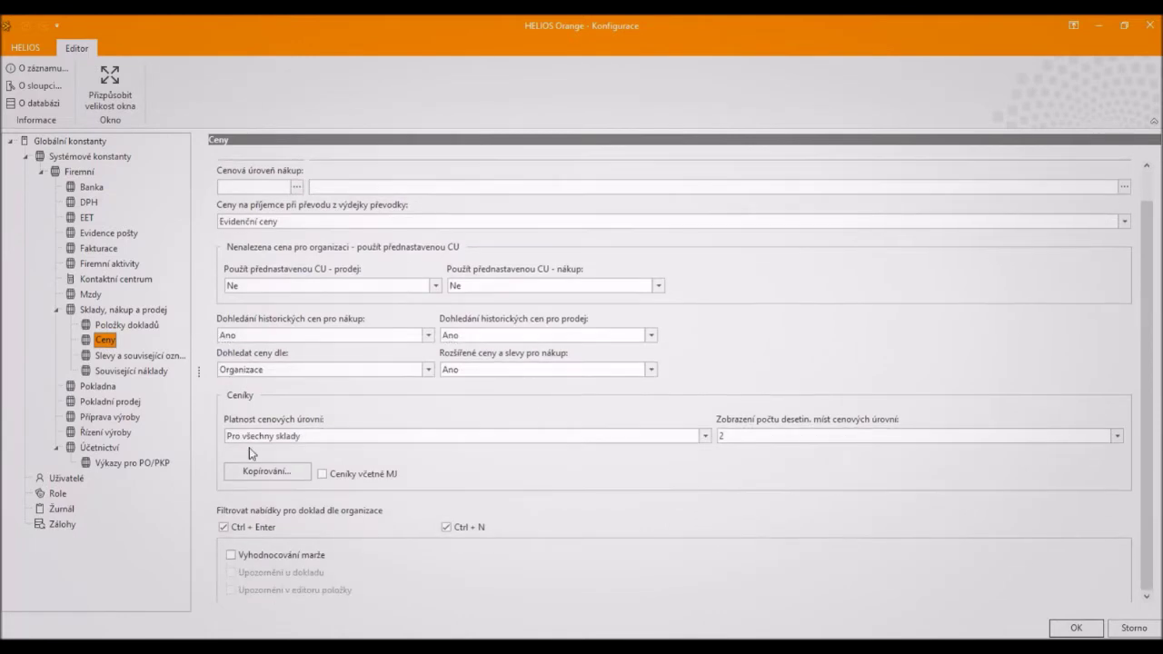
{"action": "left_click", "coordinate": [232, 553]}
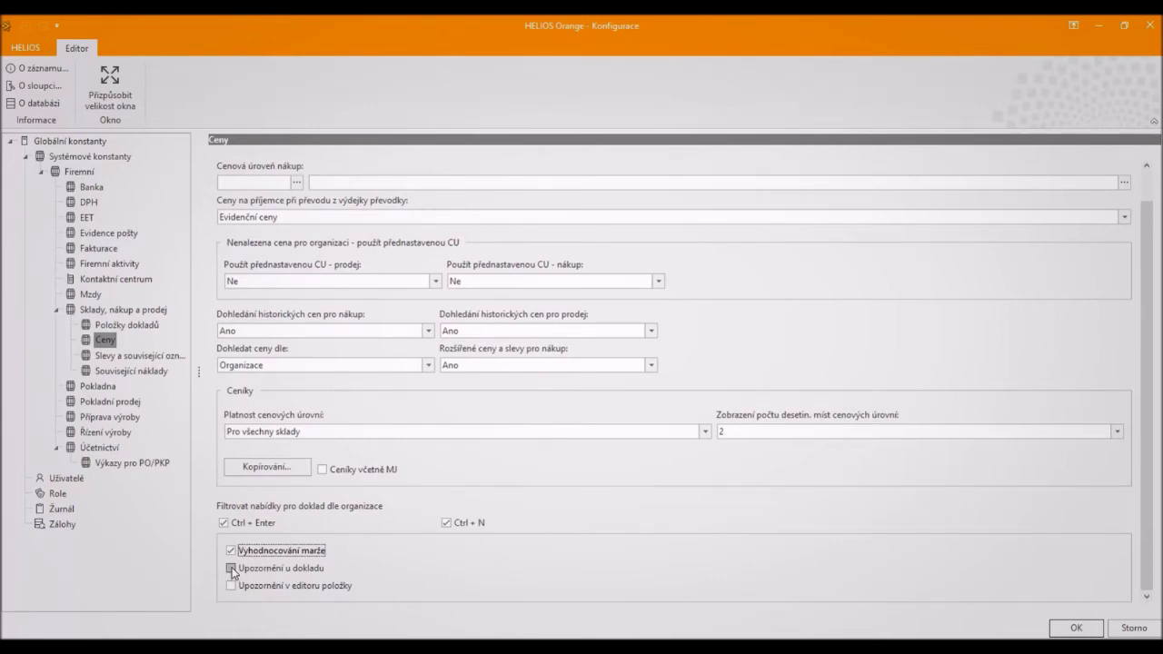
{"action": "left_click", "coordinate": [231, 569]}
{"action": "left_click", "coordinate": [231, 587]}
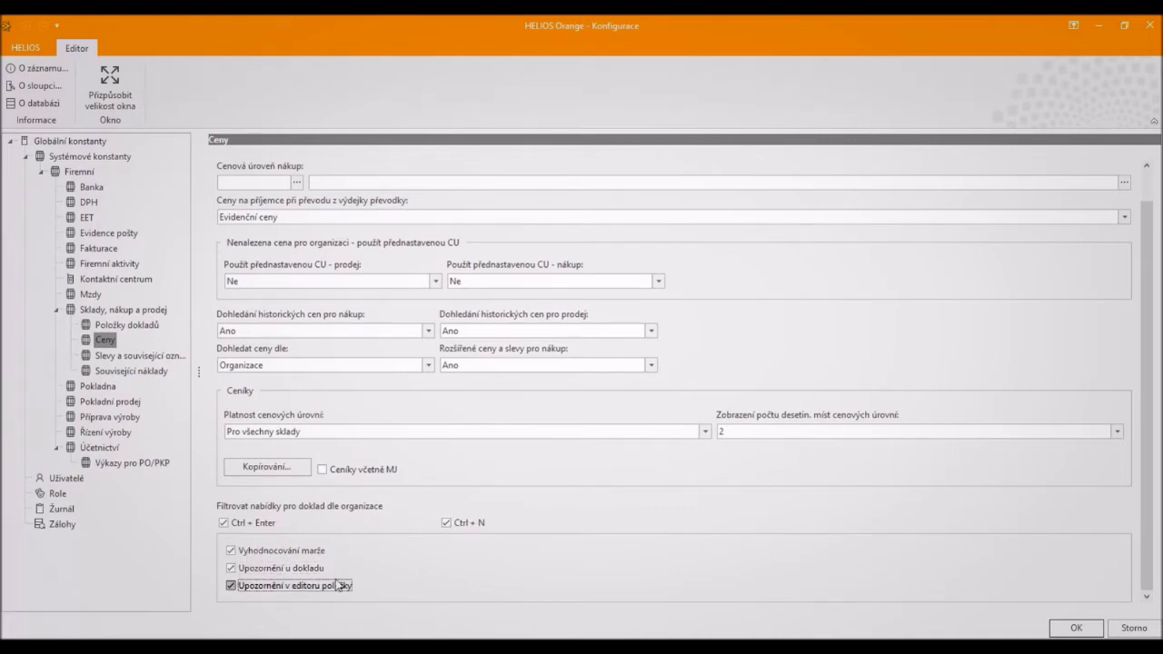
{"action": "left_click", "coordinate": [1077, 630]}
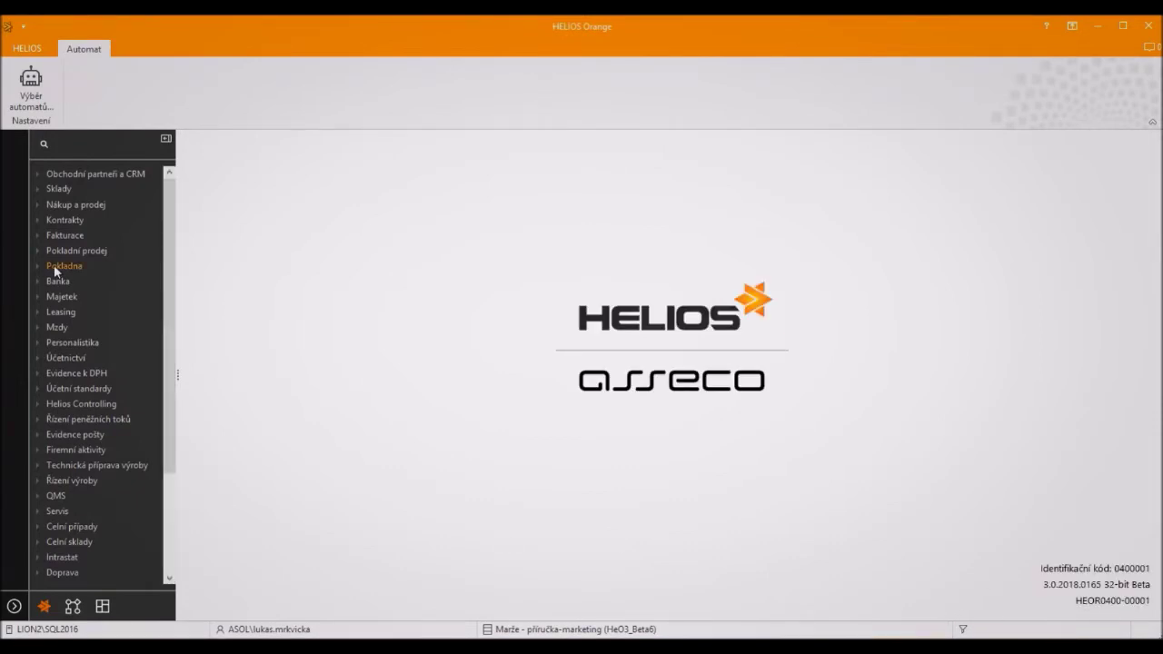
Enable planned and actual margin tracking for document series 400, keep its document warning at Podle globální konfigurace, and save.
{"action": "left_click", "coordinate": [38, 189]}
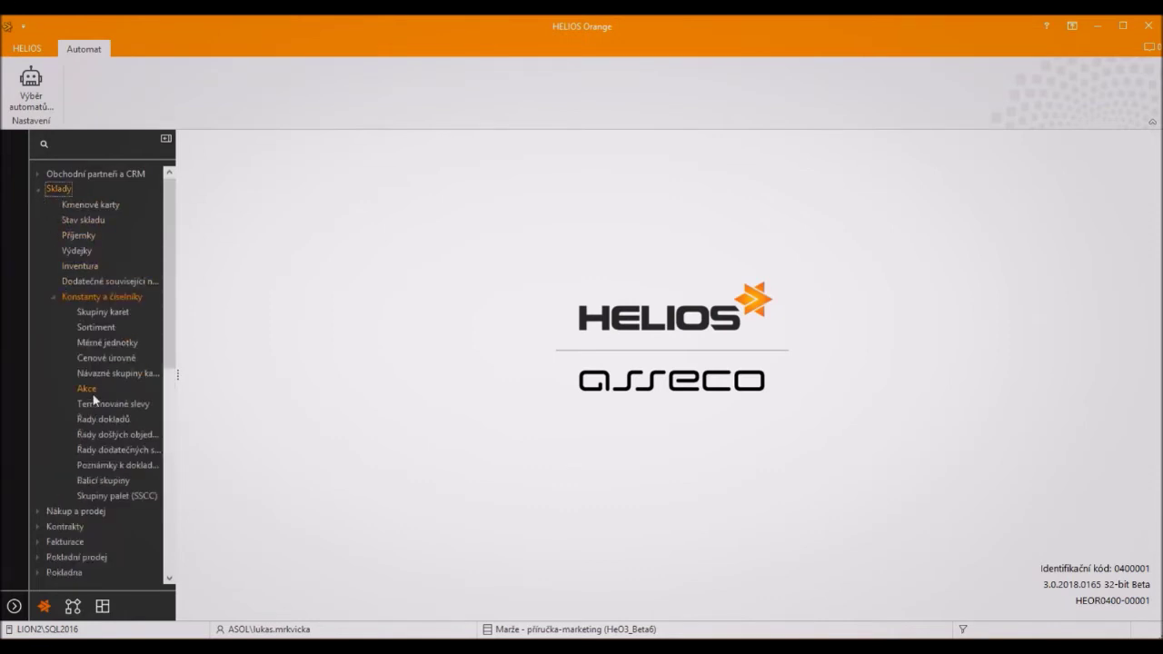
{"action": "left_click", "coordinate": [93, 422]}
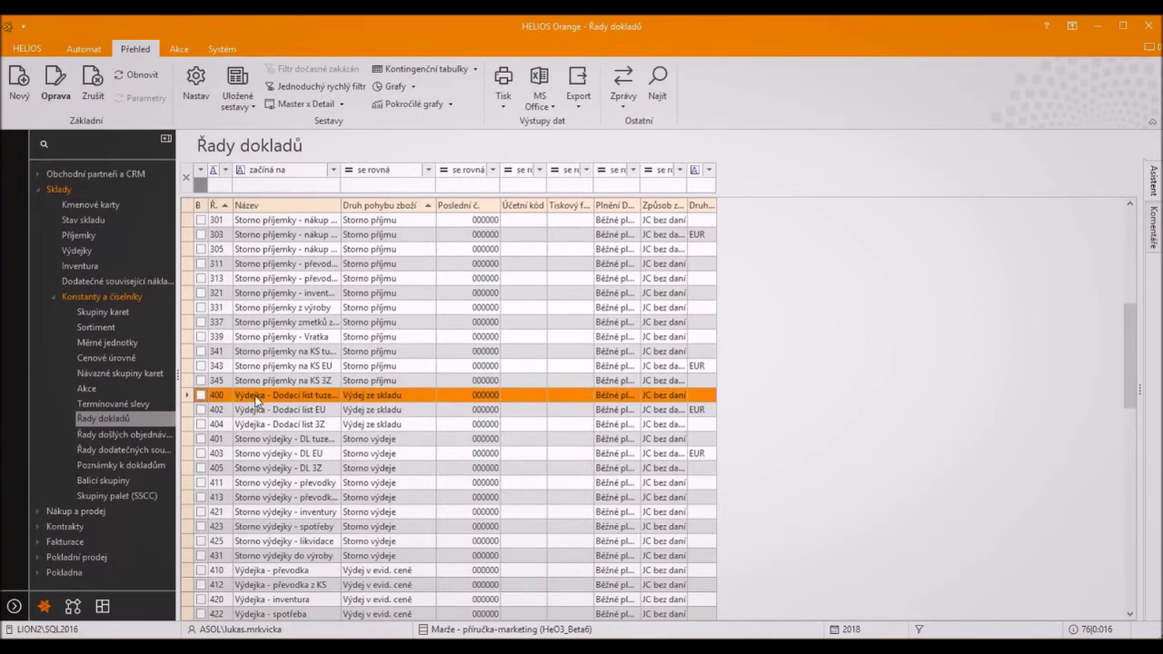
{"action": "left_click", "coordinate": [56, 84]}
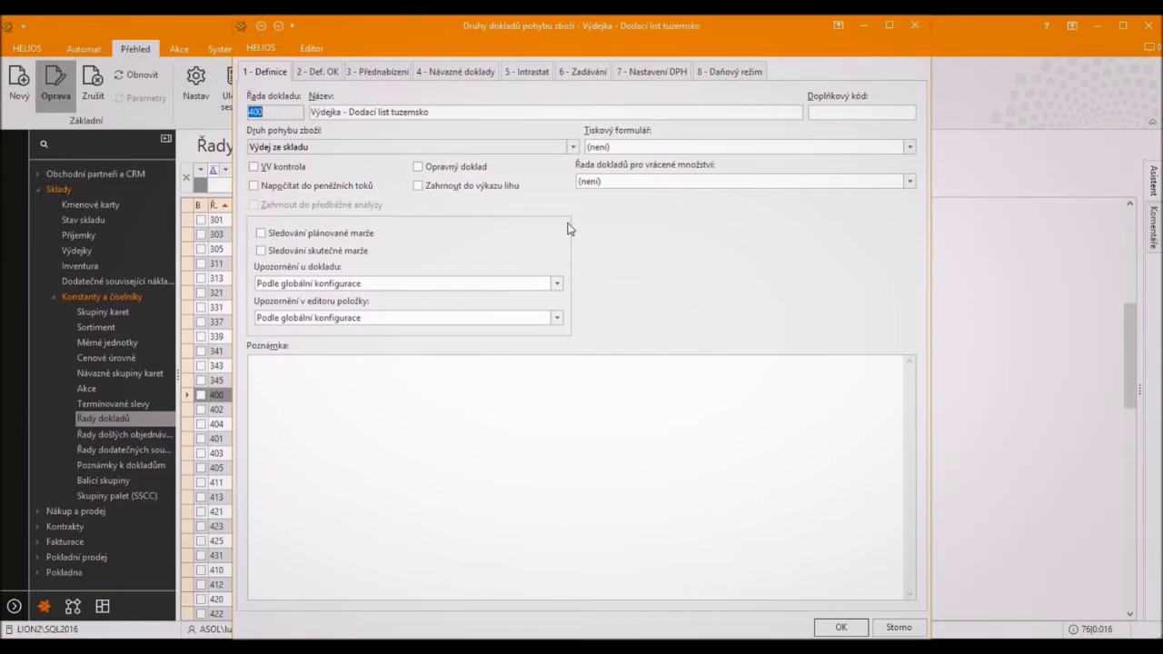
{"action": "left_click", "coordinate": [261, 234]}
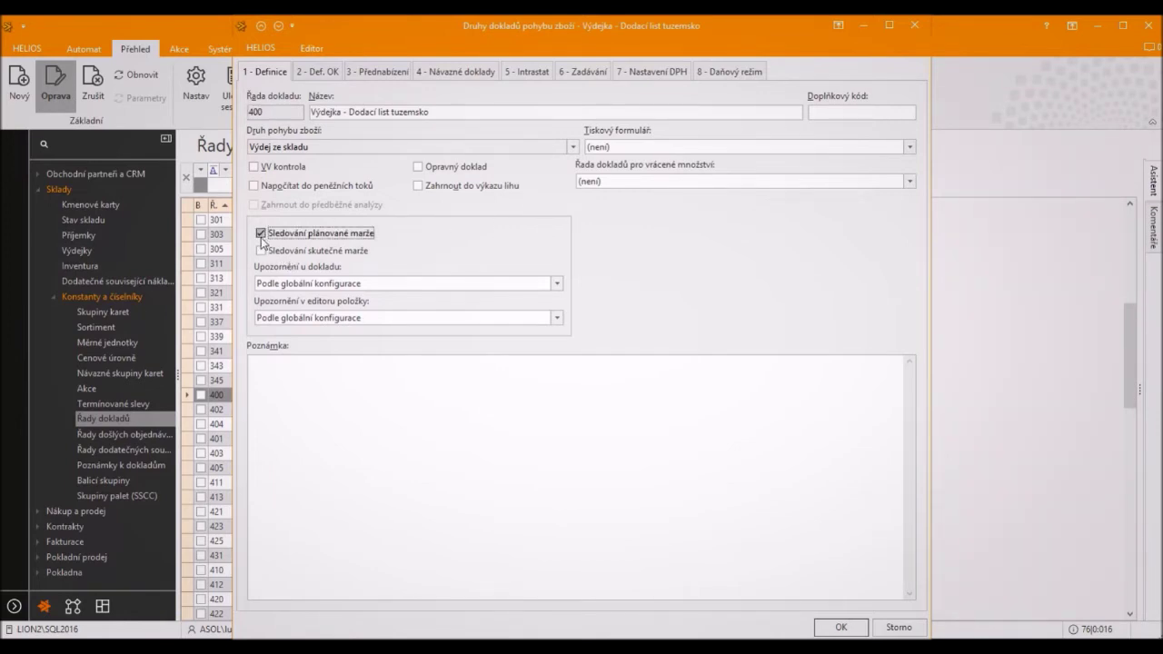
{"action": "left_click", "coordinate": [261, 251]}
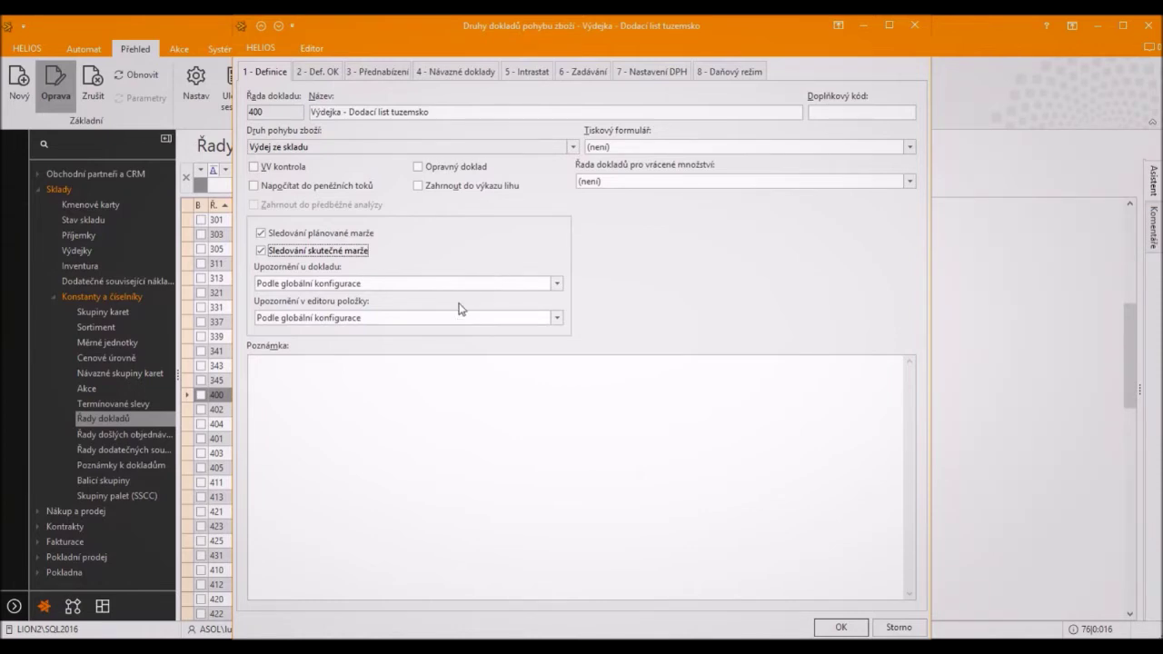
{"action": "left_click", "coordinate": [557, 284]}
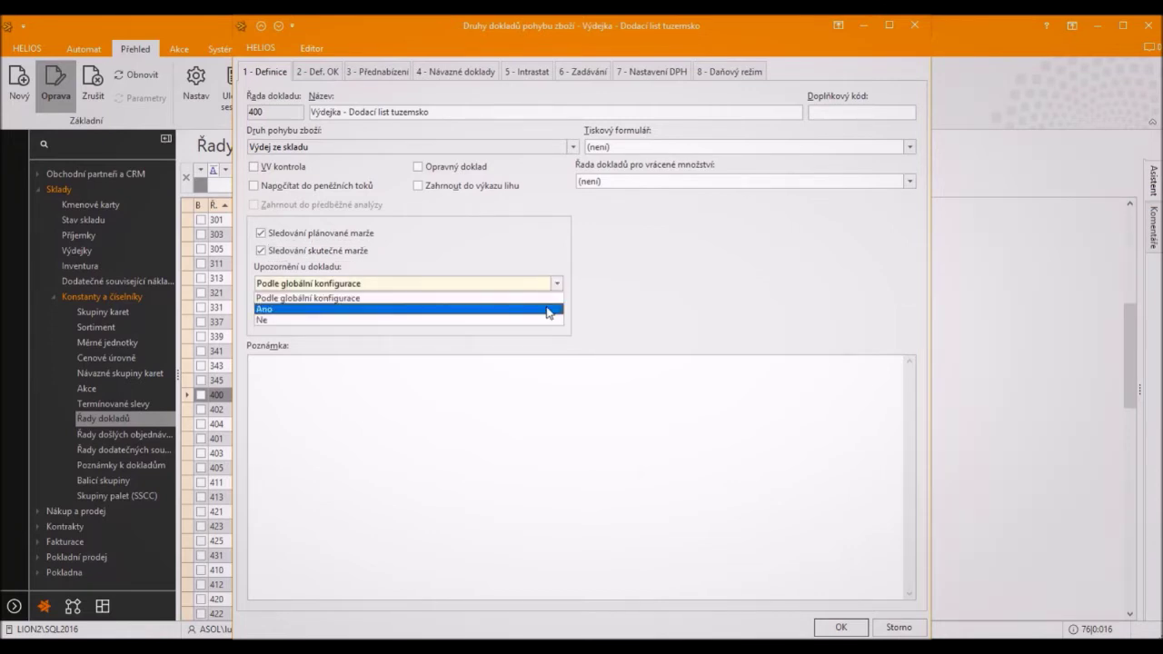
{"action": "left_click", "coordinate": [558, 287]}
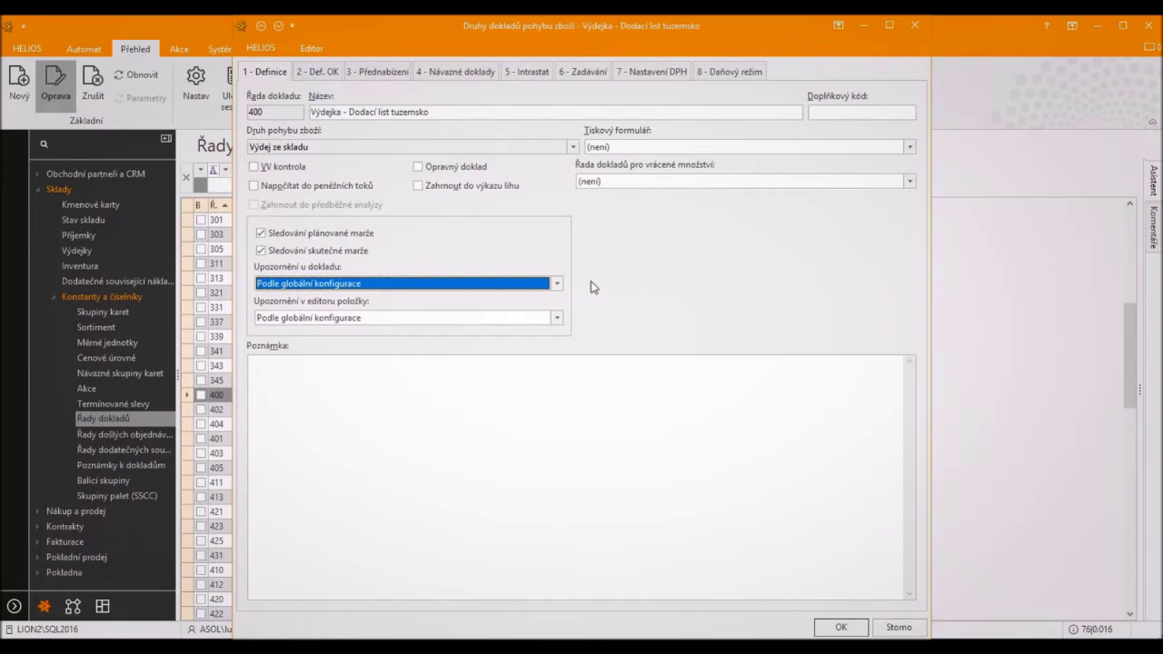
{"action": "left_click", "coordinate": [841, 629]}
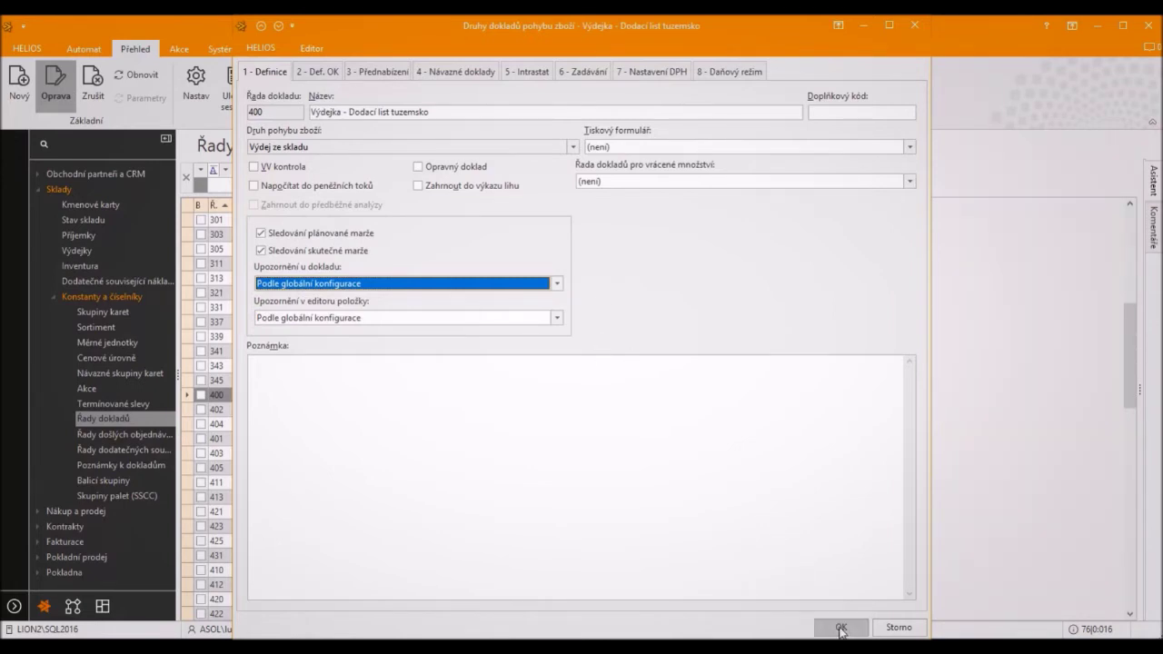
{"action": "left_click", "coordinate": [840, 629]}
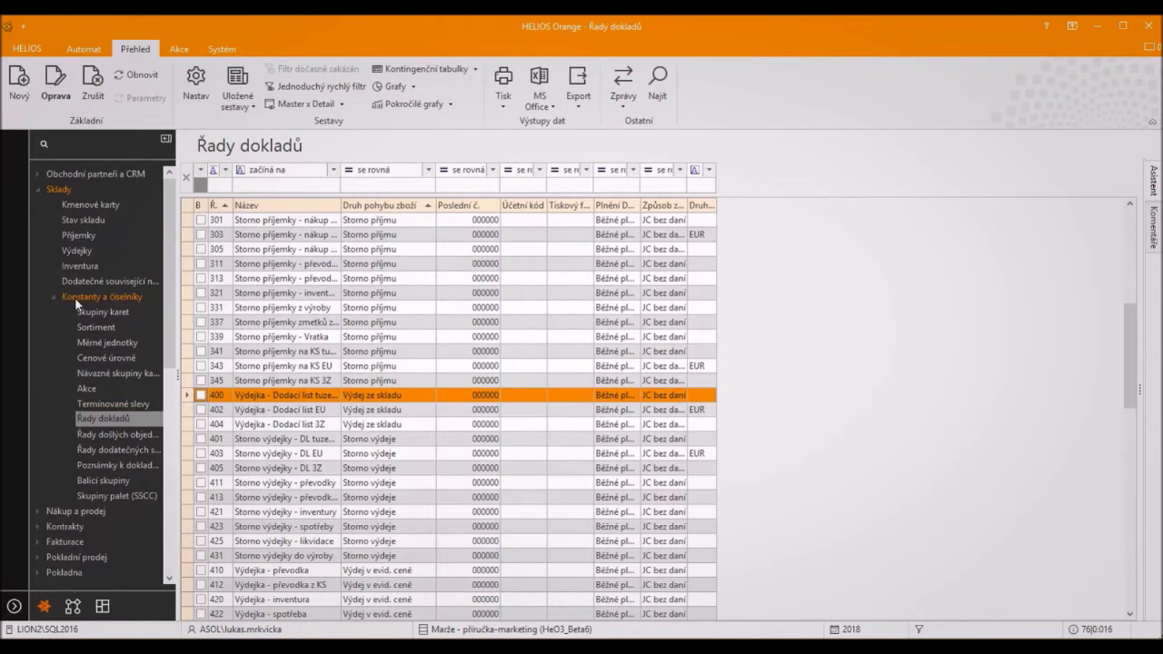
Open the margin and markup settings (Marže % / Přirážka %) of card group 100 Zboží for editing.
{"action": "left_click", "coordinate": [94, 311]}
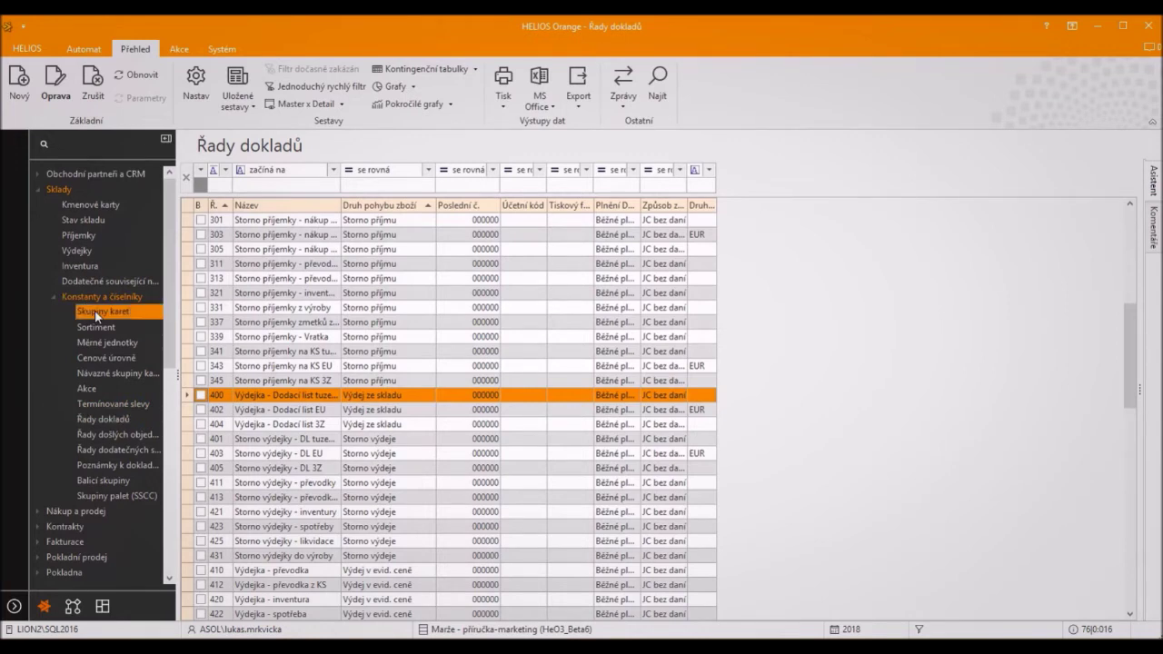
{"action": "left_click", "coordinate": [71, 83]}
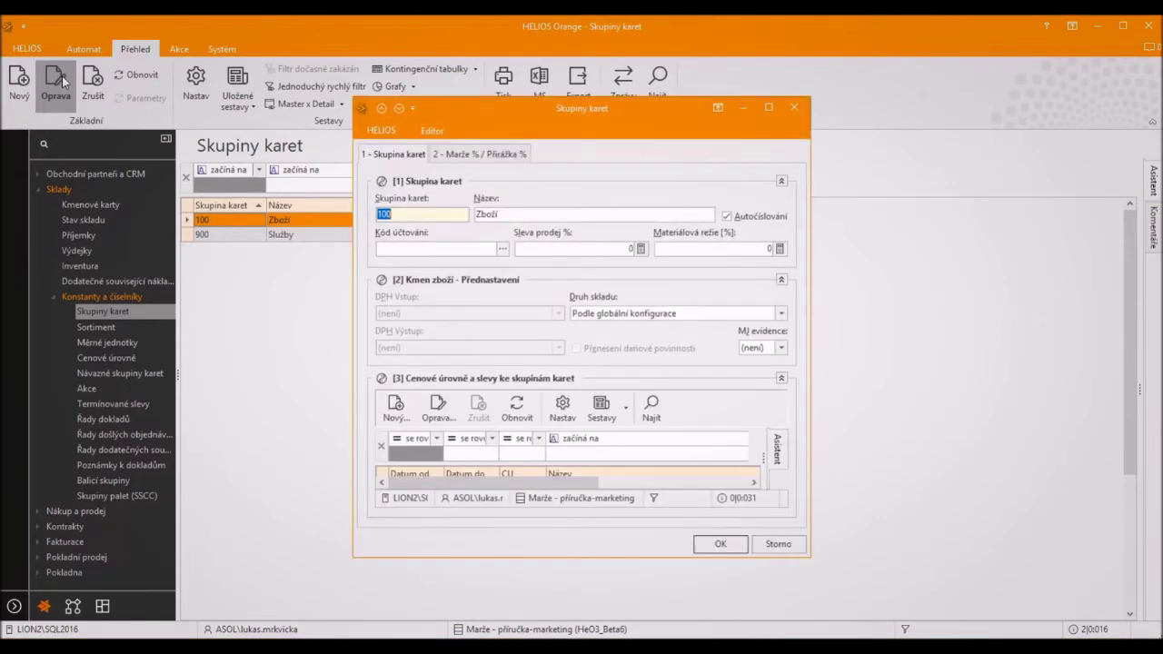
{"action": "left_click", "coordinate": [489, 155]}
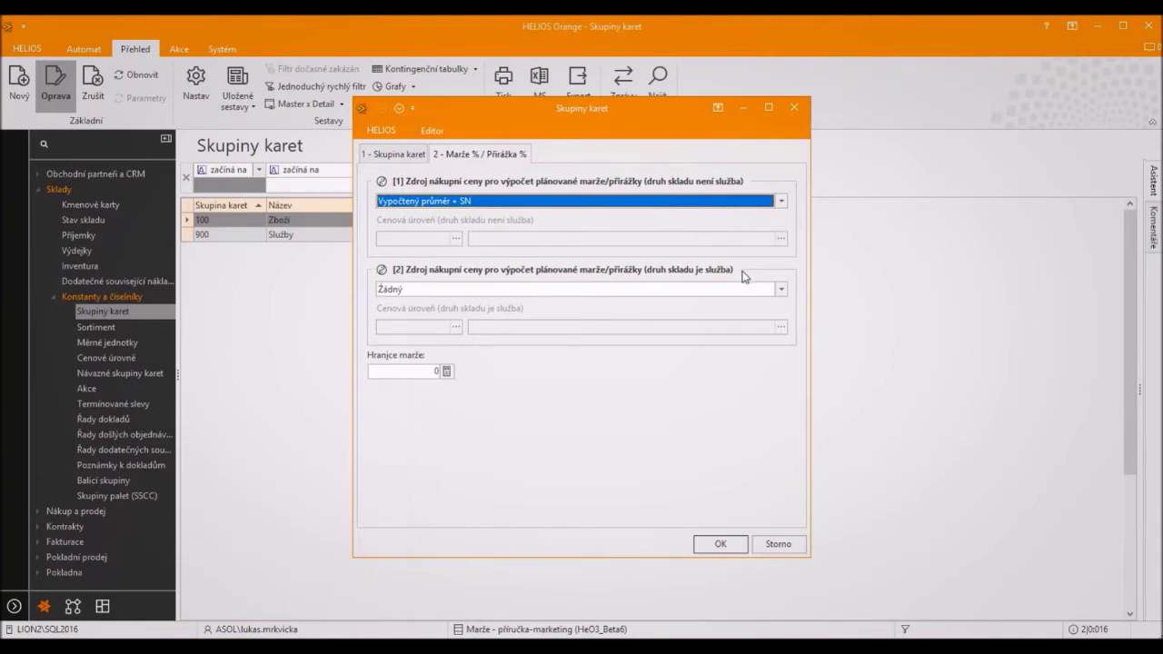
Try Nákupní cena pevná as the non-service purchase price source, restore Vypočtený průměr + SN, and review the service source options.
{"action": "left_click", "coordinate": [781, 202]}
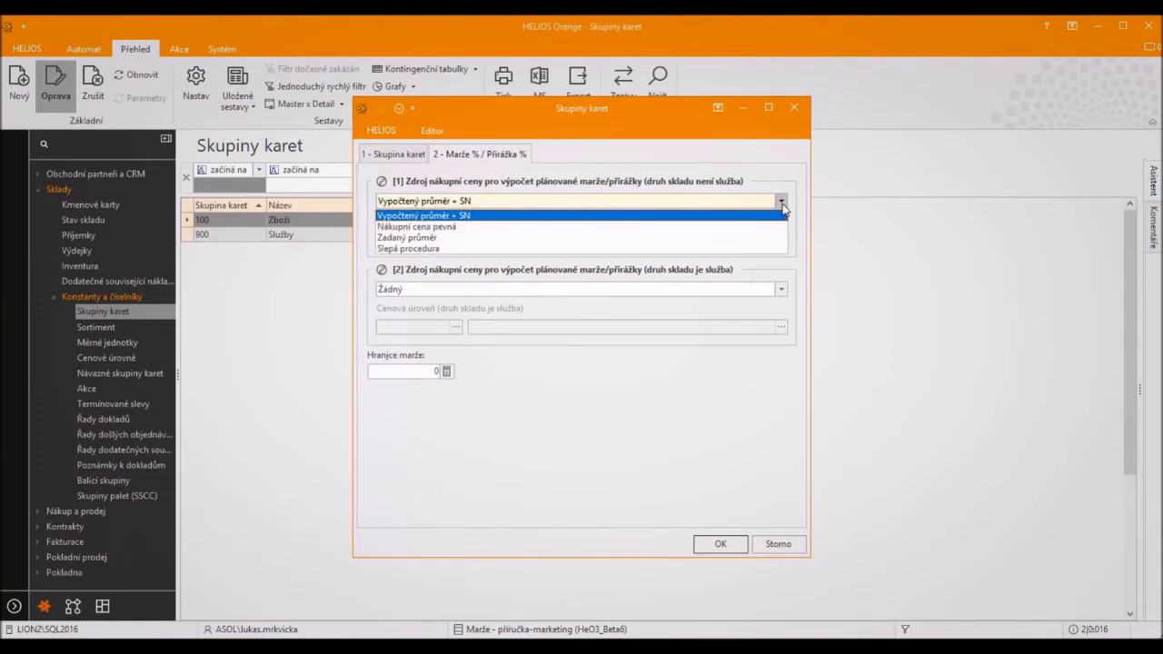
{"action": "left_click", "coordinate": [463, 227]}
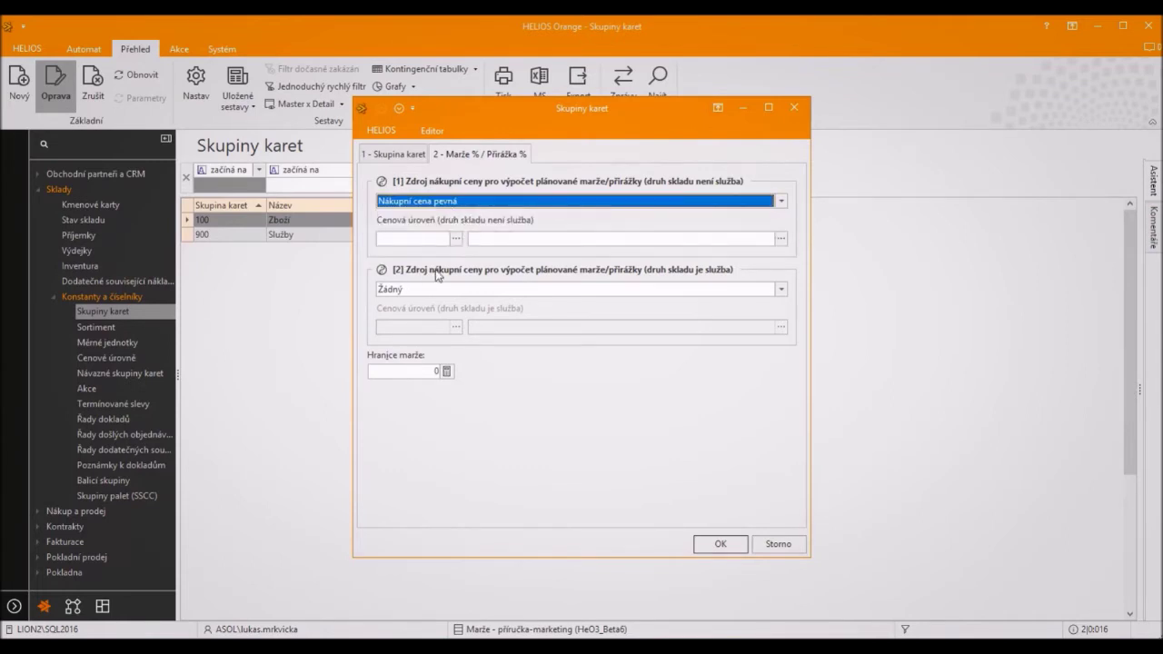
{"action": "left_click", "coordinate": [514, 208]}
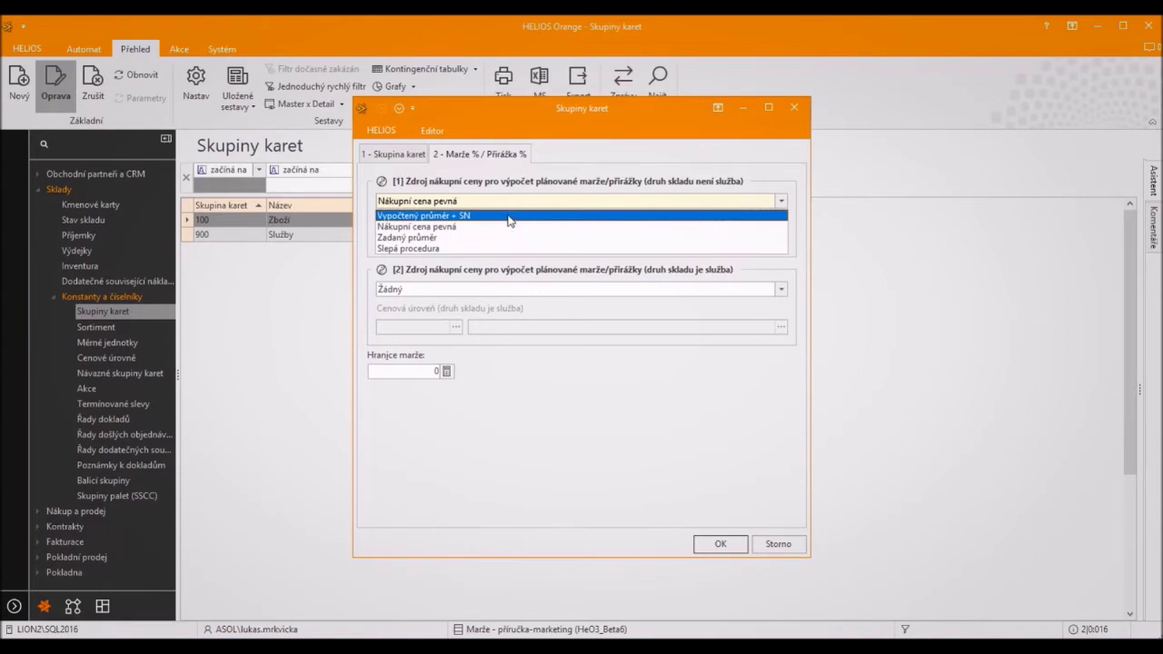
{"action": "left_click", "coordinate": [510, 218]}
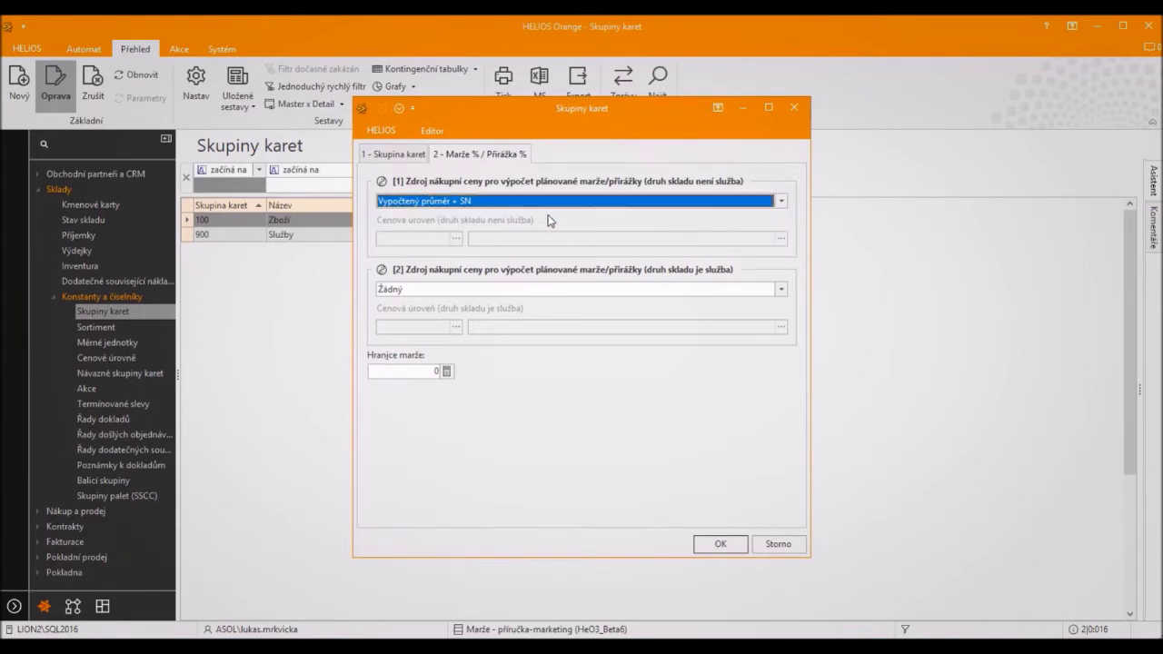
{"action": "left_click", "coordinate": [781, 289]}
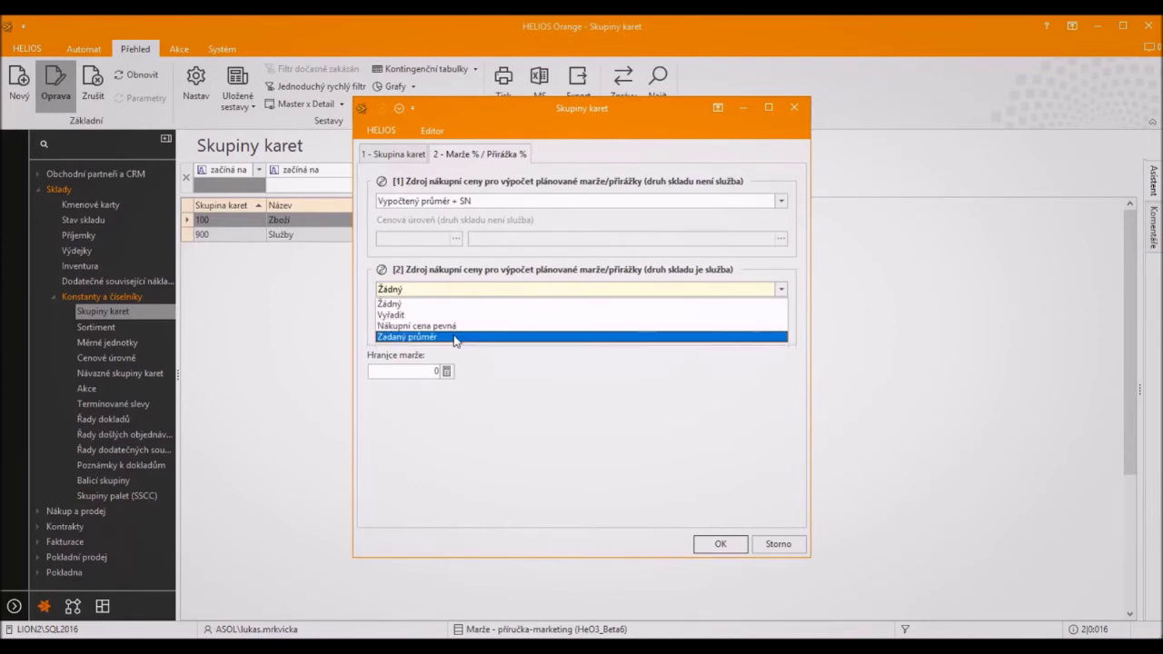
{"action": "left_click", "coordinate": [498, 383]}
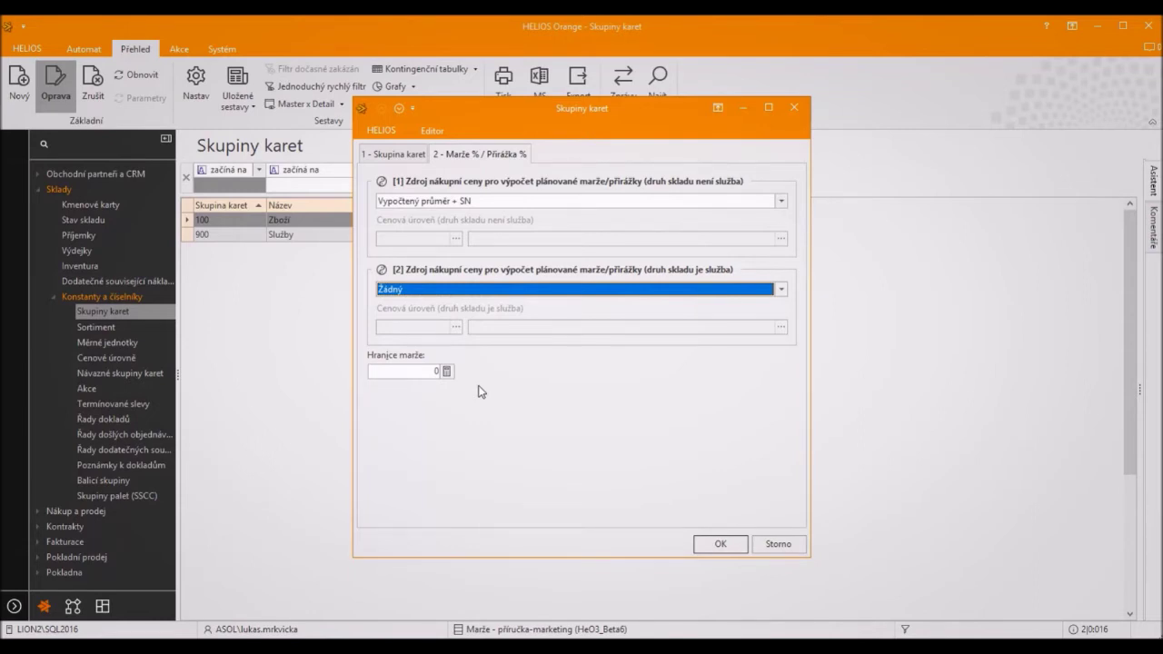
Set the margin limit (Hranice marže) of card group 100 Zboží to 20 and save the group.
{"action": "left_click", "coordinate": [419, 371]}
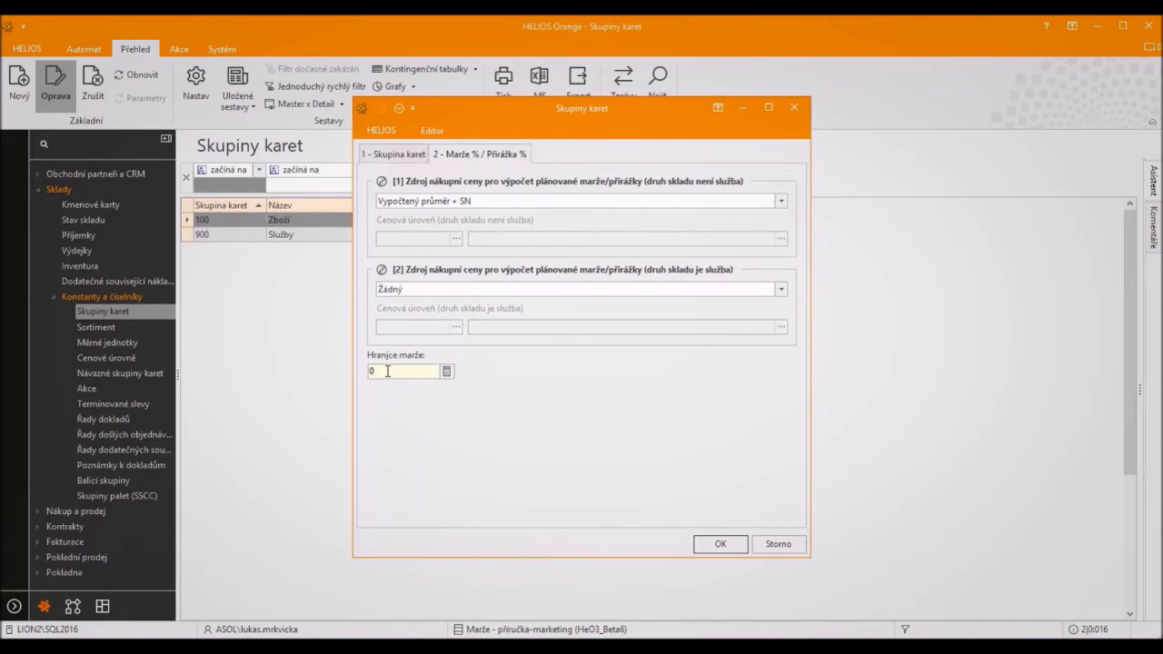
{"action": "type", "text": "20"}
{"action": "left_click", "coordinate": [719, 546]}
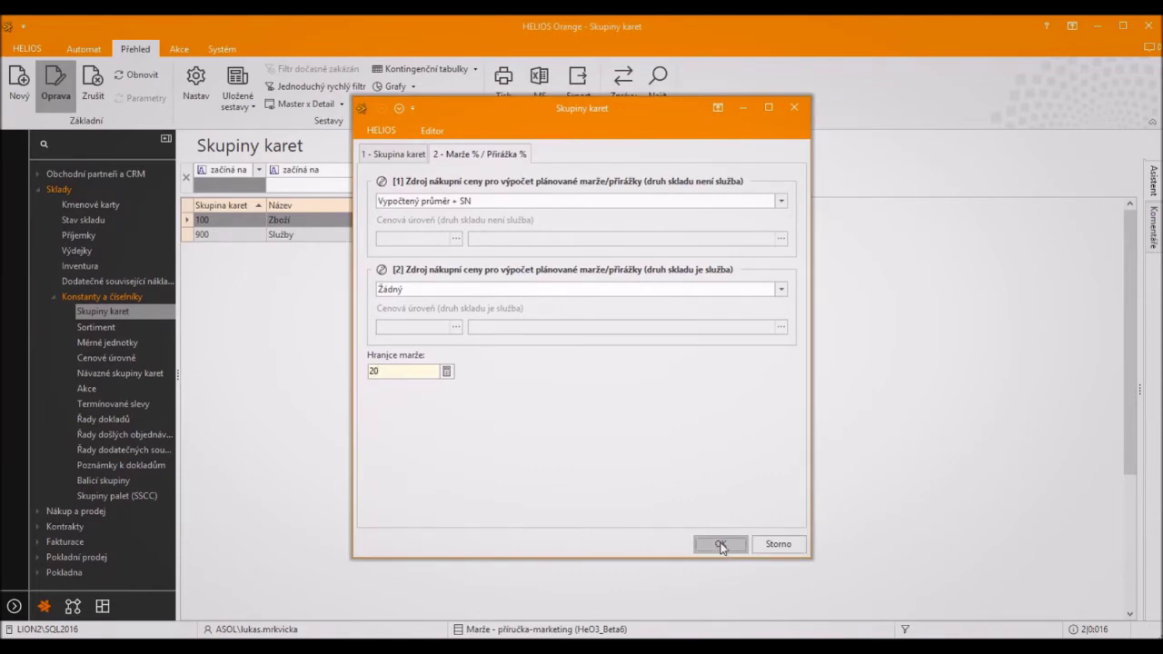
{"action": "left_click", "coordinate": [720, 545]}
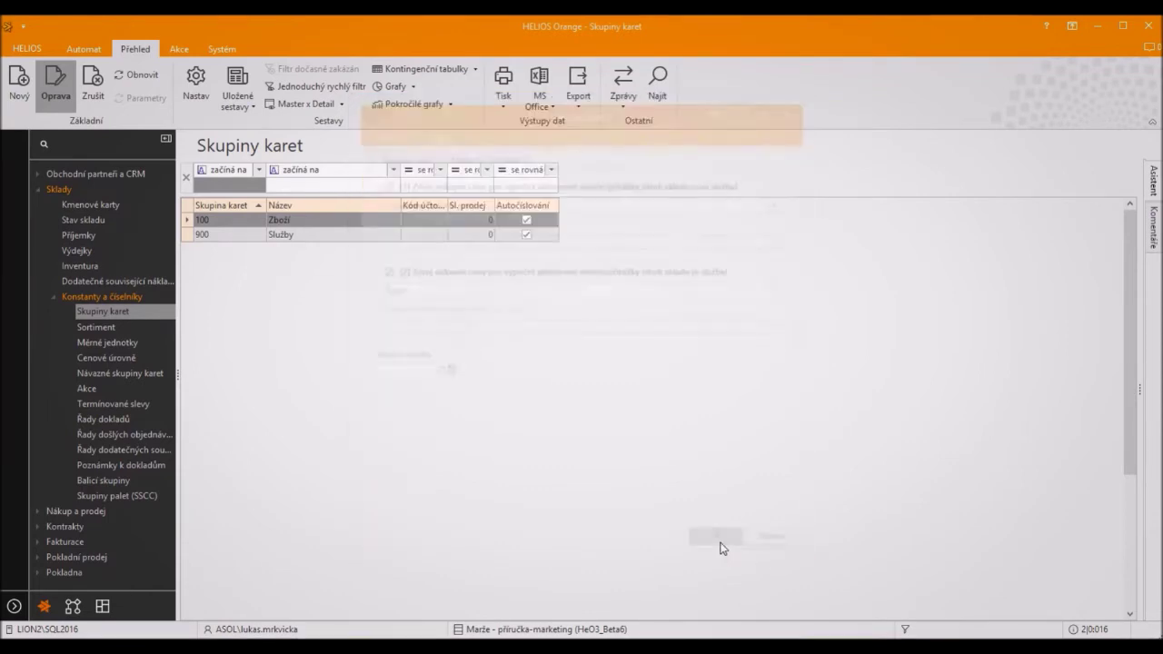
Examine the margin limit and base margin fields in the price list and discount settings of the Klika stock card.
{"action": "left_click", "coordinate": [105, 205]}
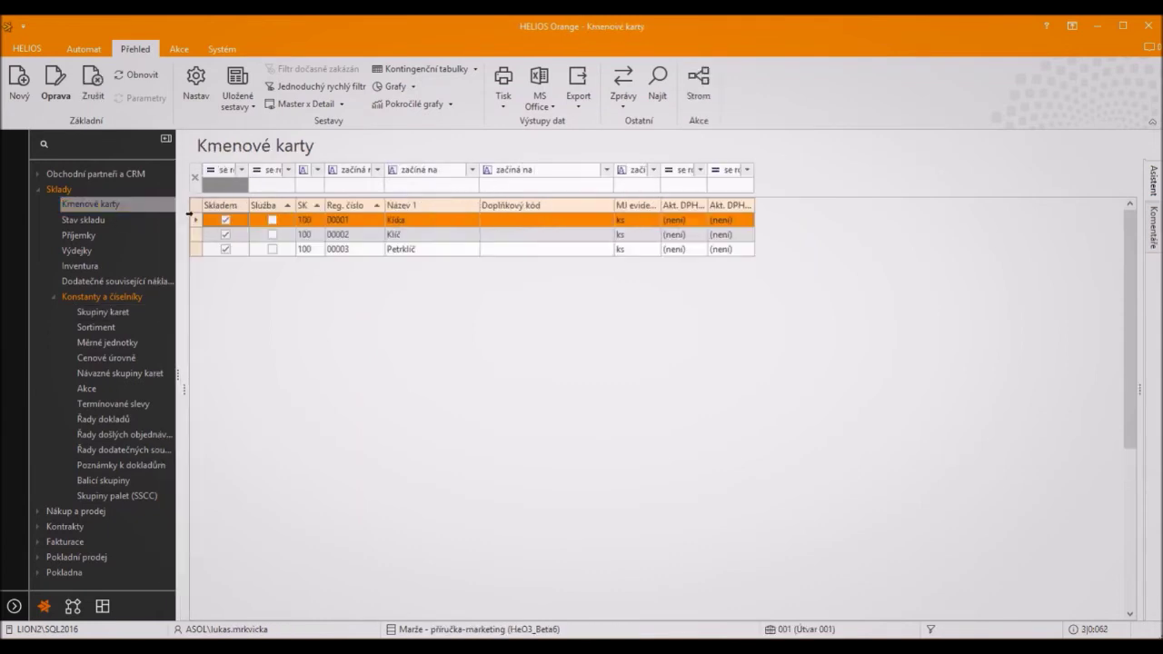
{"action": "left_click", "coordinate": [55, 84]}
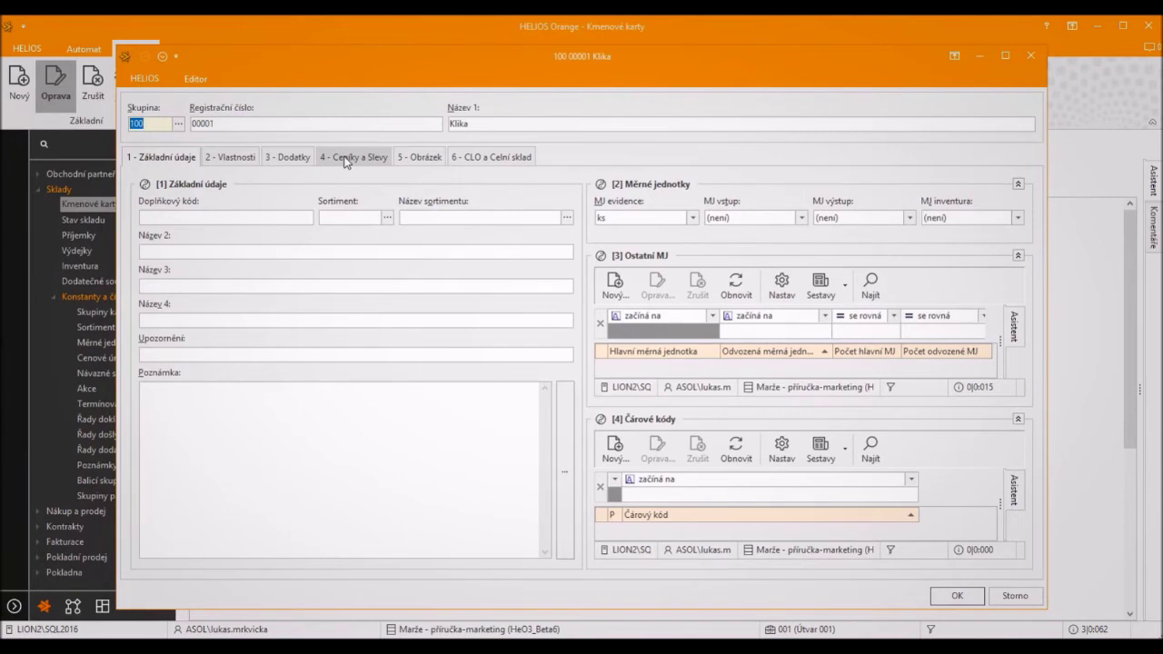
{"action": "left_click", "coordinate": [345, 158]}
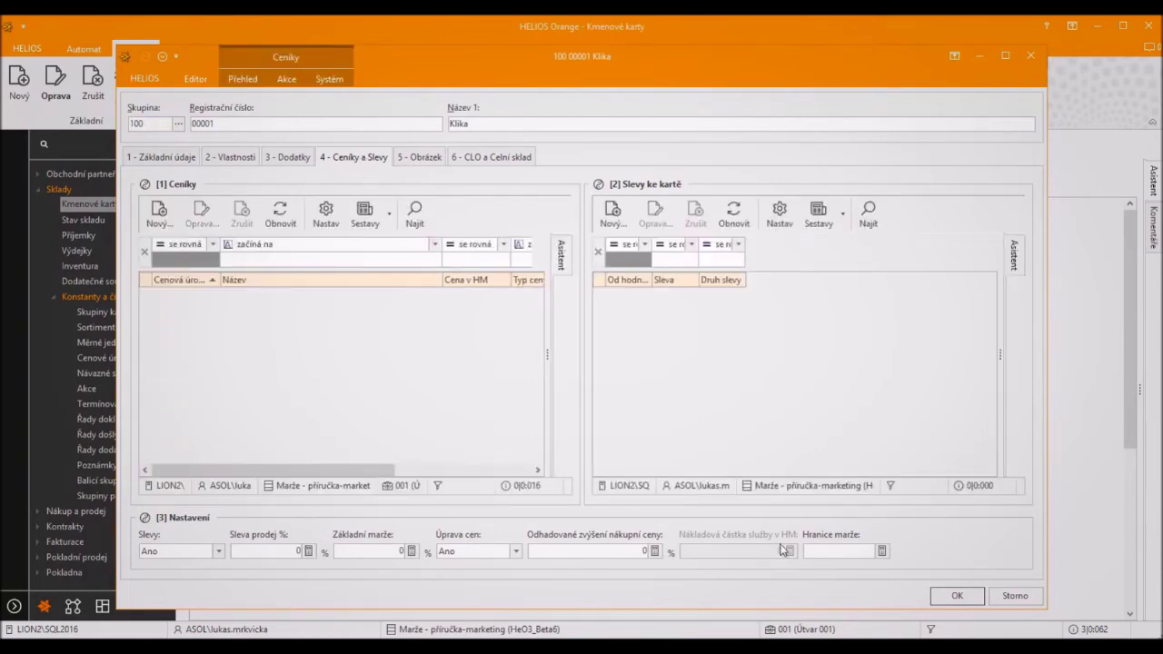
{"action": "left_click", "coordinate": [827, 551]}
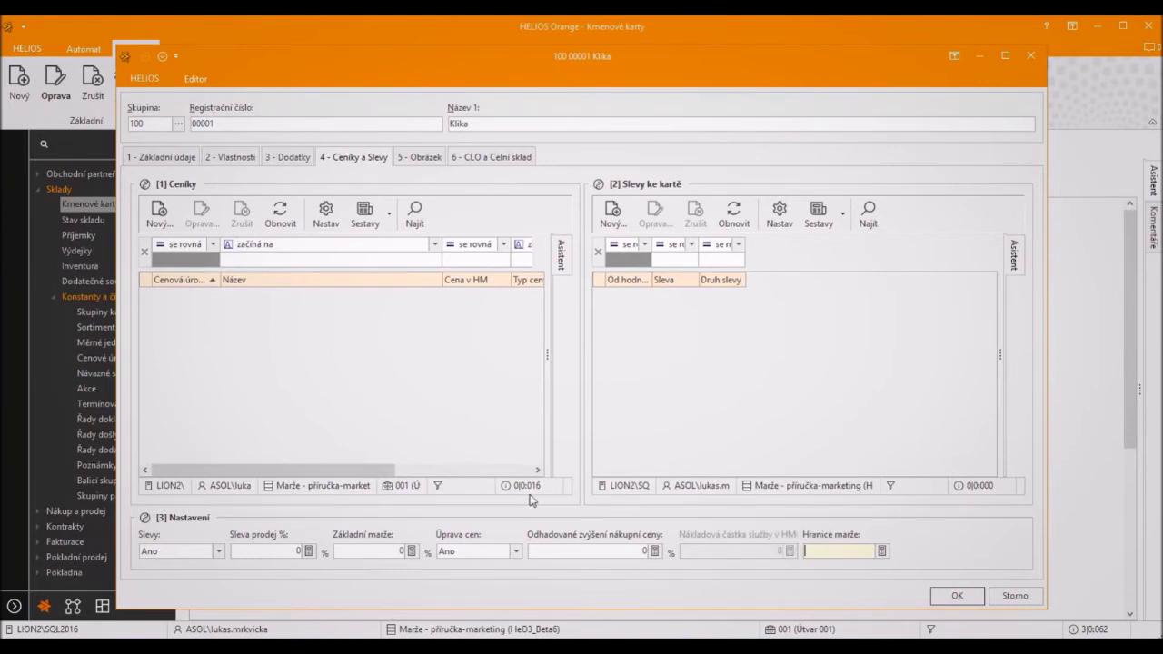
{"action": "left_click", "coordinate": [373, 551]}
{"action": "left_click", "coordinate": [349, 551]}
{"action": "left_click", "coordinate": [957, 597]}
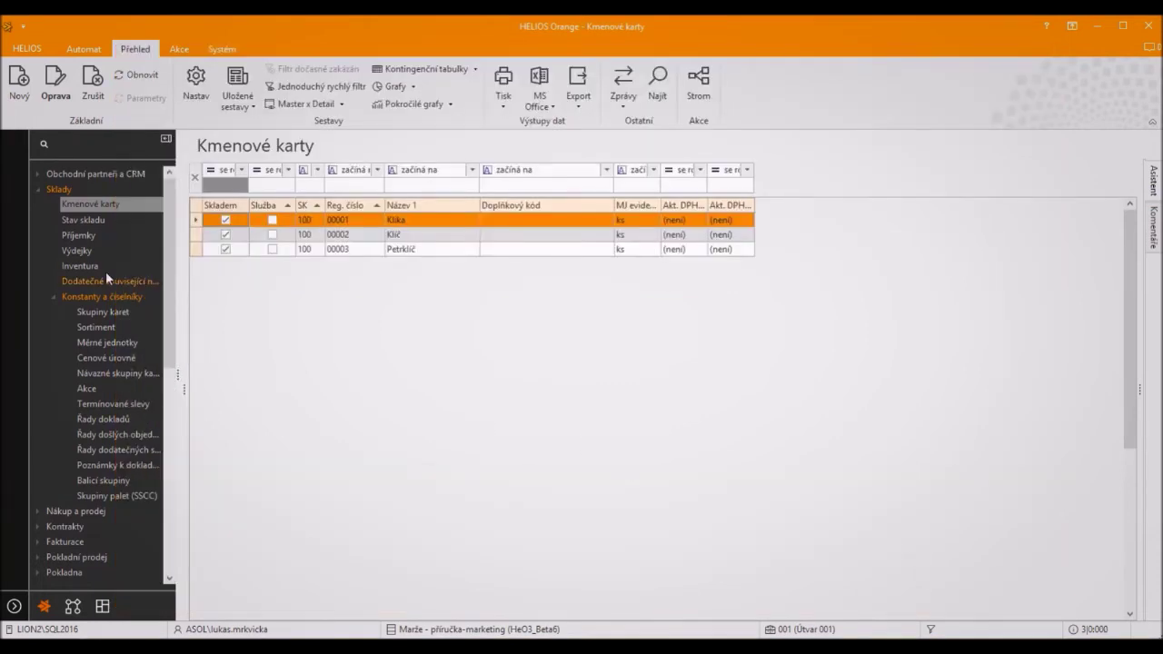
Open the issue slip (Výdejky) dated 03.04.2018 for editing and show its items.
{"action": "left_click", "coordinate": [78, 253]}
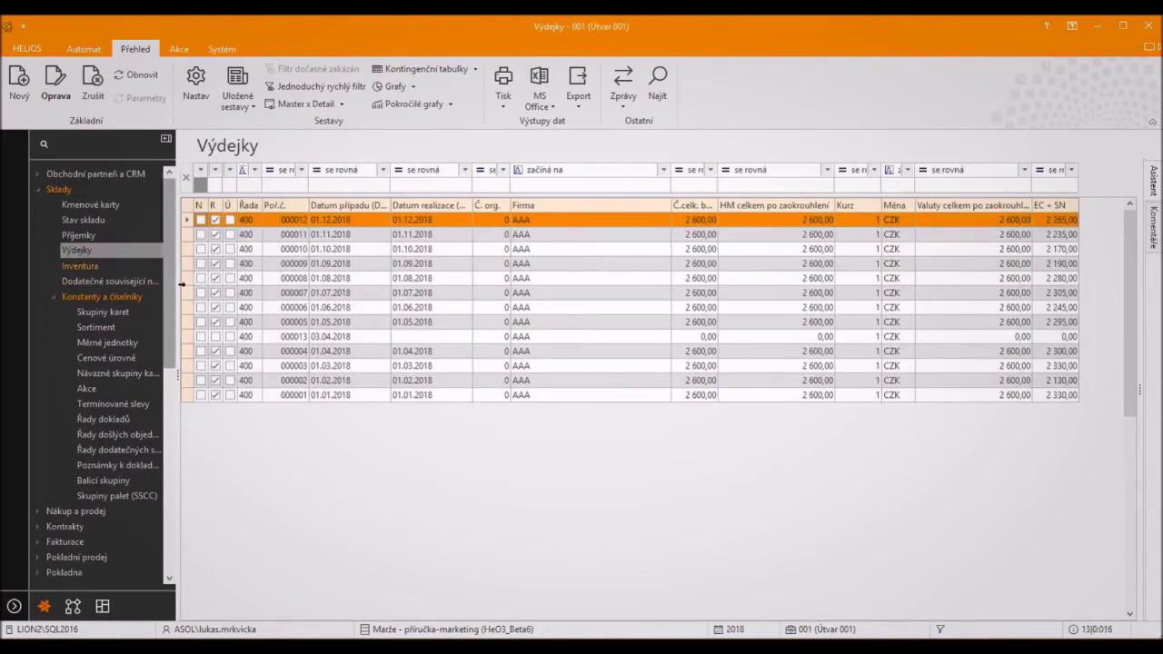
{"action": "left_click", "coordinate": [291, 337]}
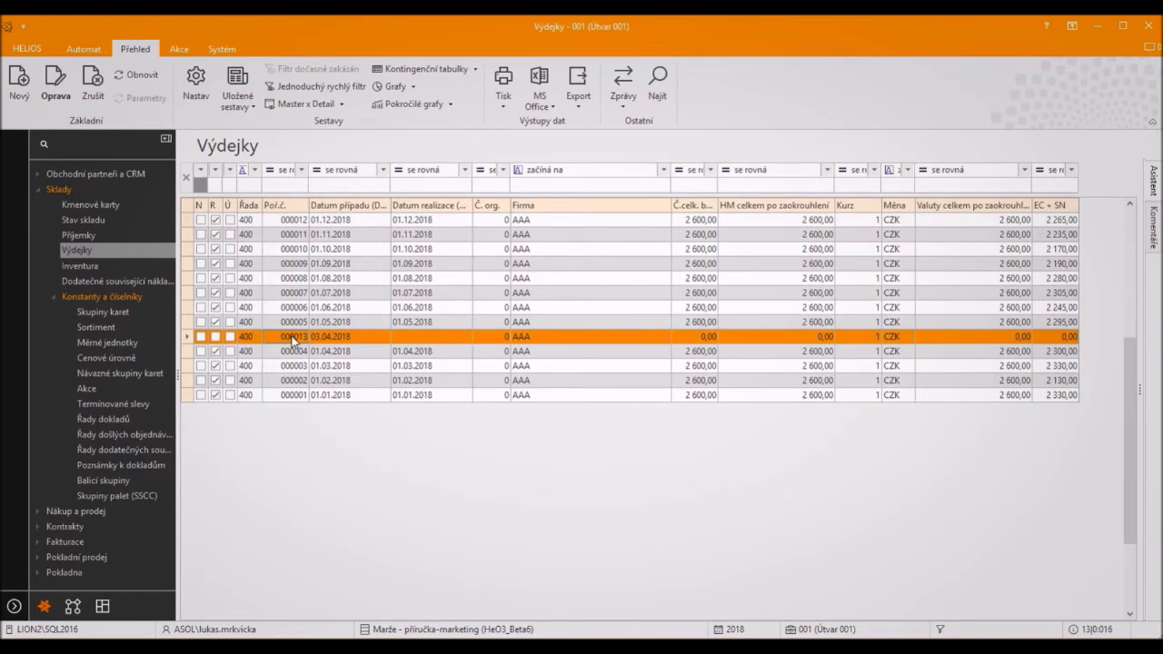
{"action": "left_click", "coordinate": [68, 84]}
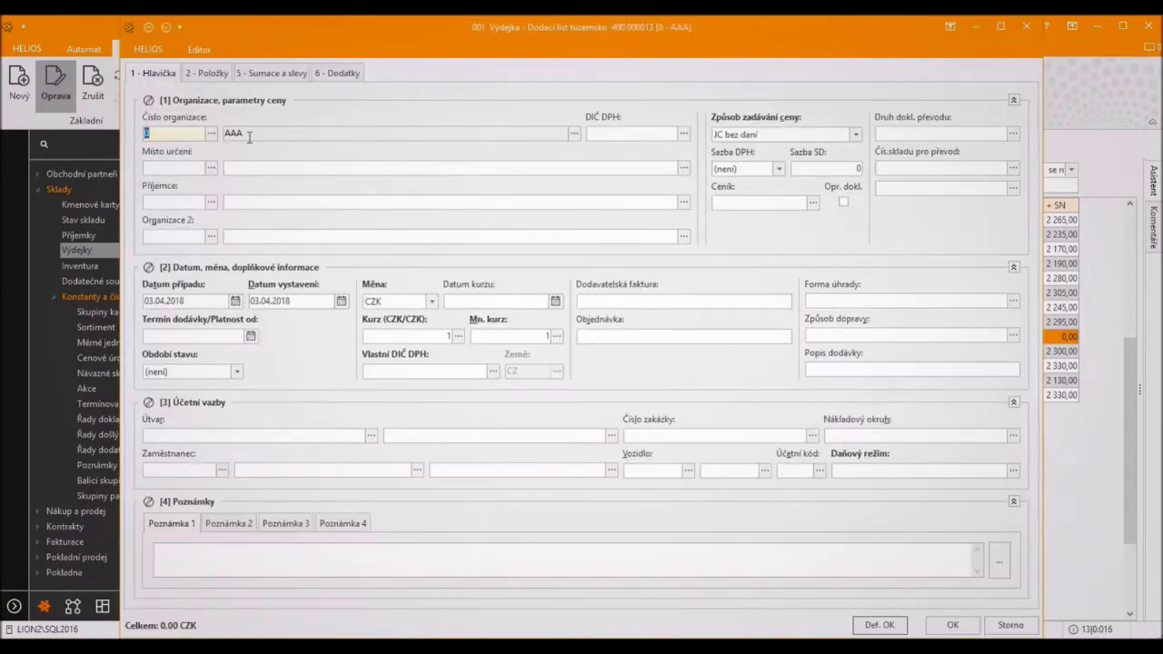
{"action": "left_click", "coordinate": [208, 73]}
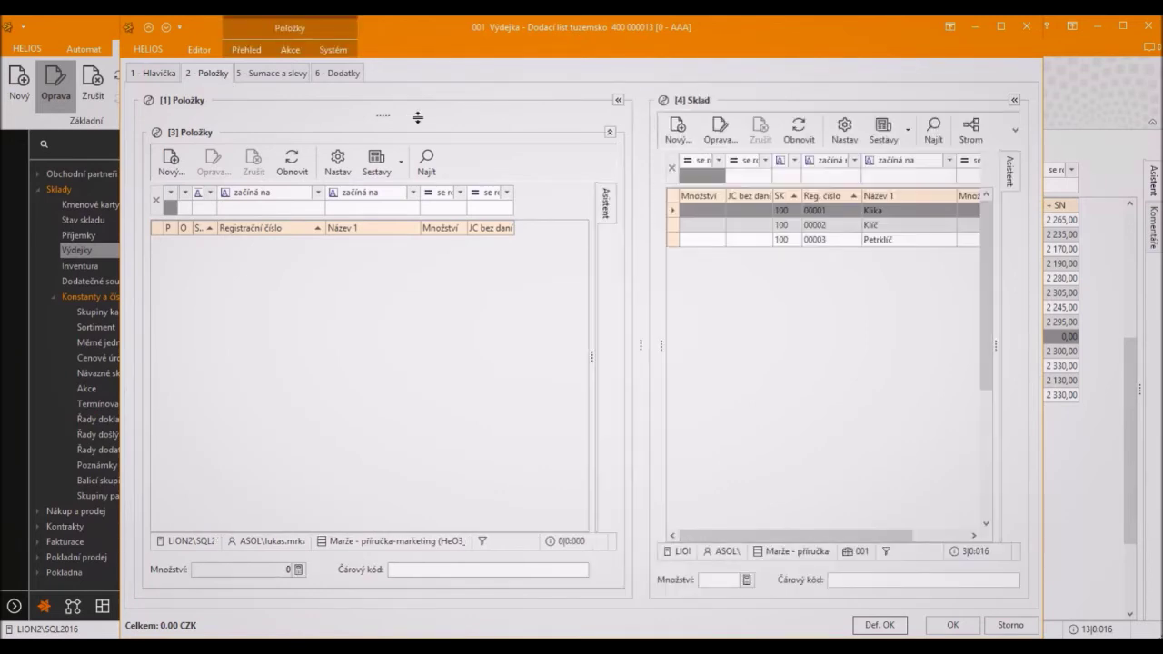
Add the Klika stock card to the issue slip with a quantity of 1.
{"action": "left_click", "coordinate": [833, 211]}
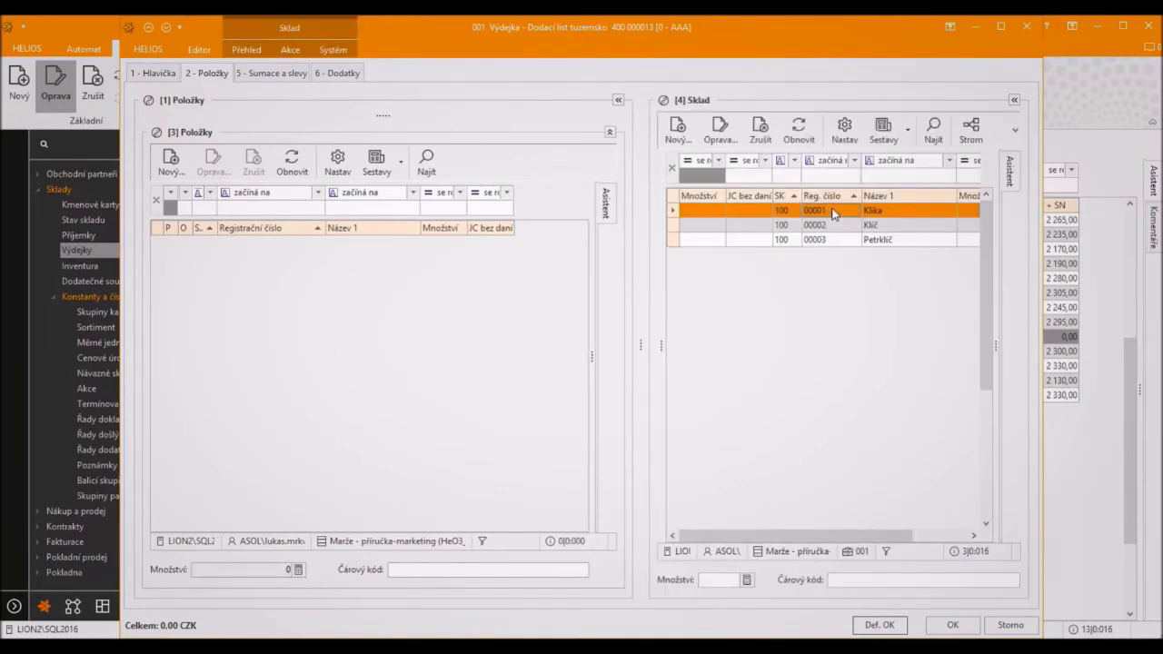
{"action": "double_click", "coordinate": [834, 212]}
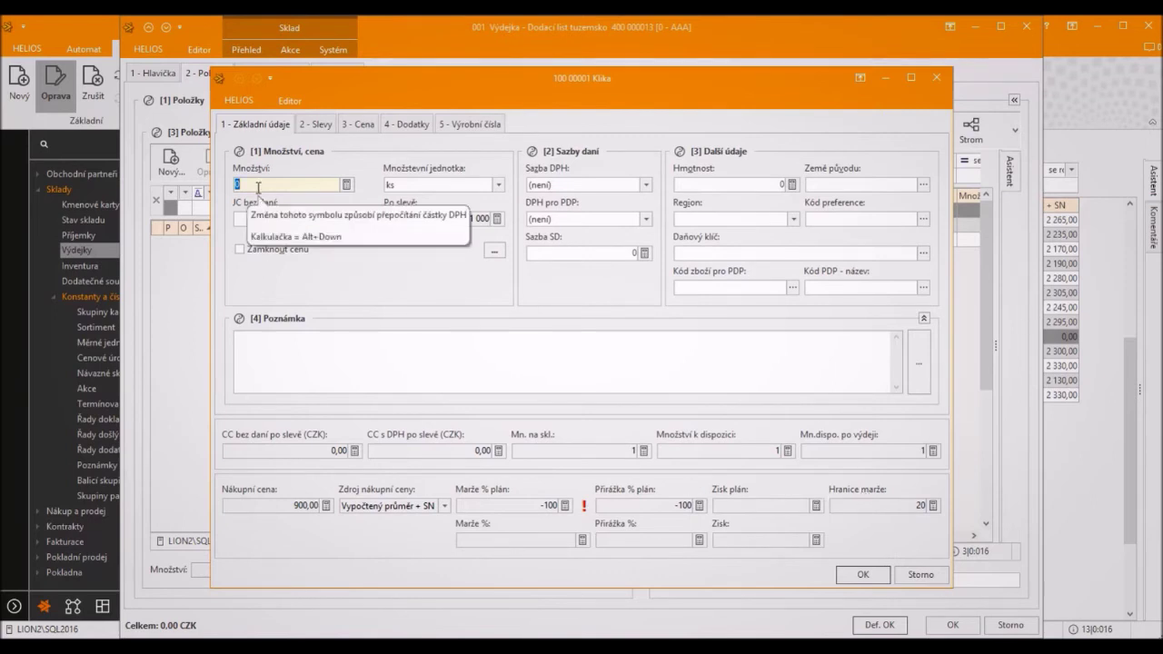
{"action": "type", "text": "1"}
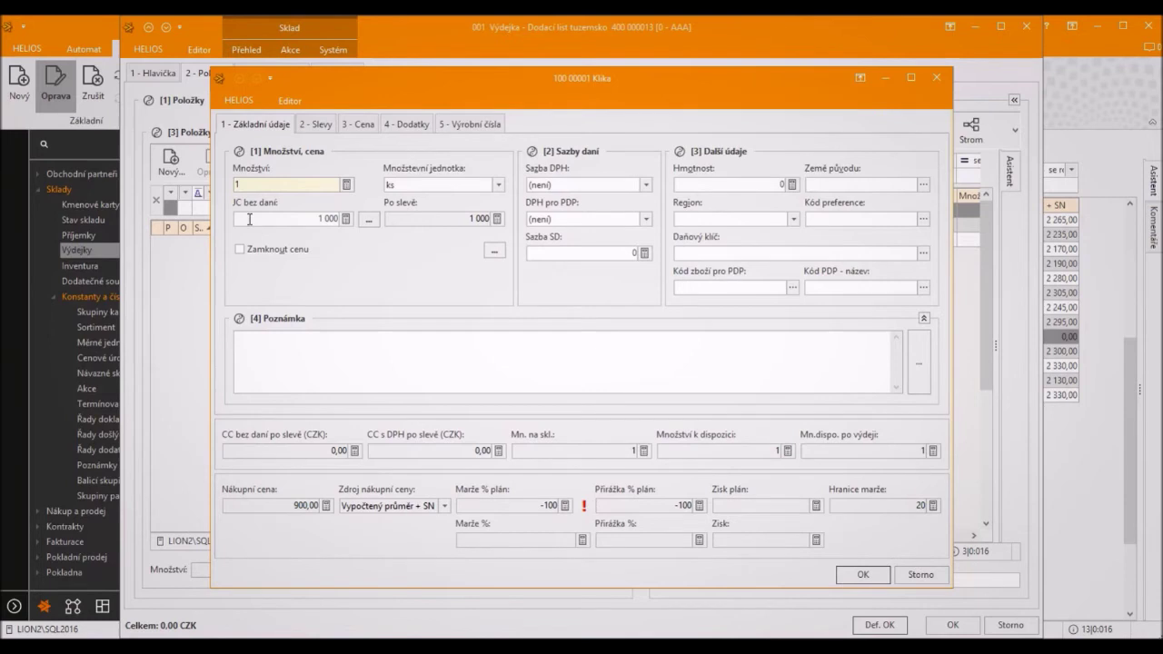
Set the Klika item's unit price without tax (JC bez daní) to 1200.
{"action": "left_click", "coordinate": [249, 219]}
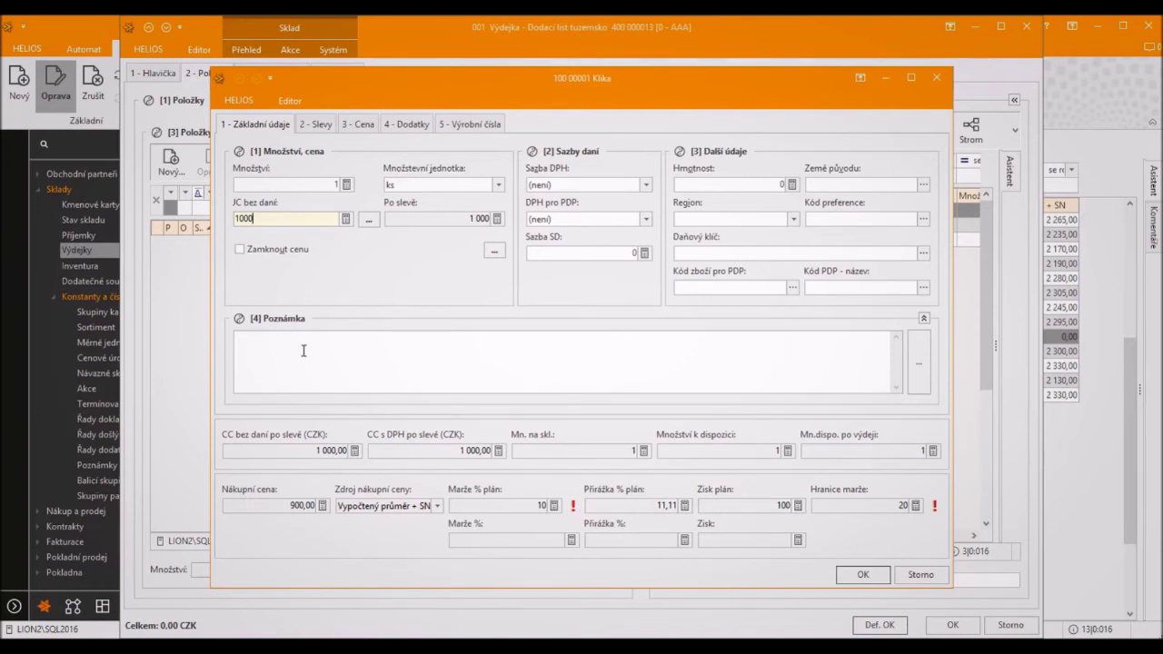
{"action": "left_click_drag", "start_coordinate": [262, 218], "coordinate": [227, 218]}
{"action": "type", "text": "1200"}
{"action": "key", "text": "Tab"}
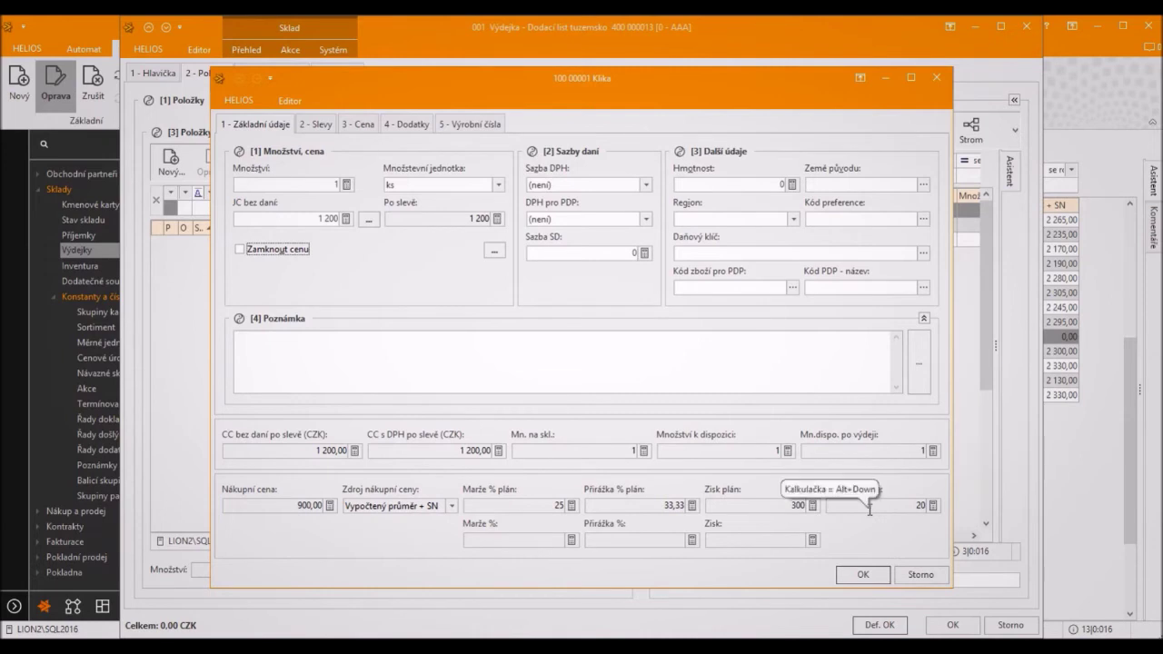
Confirm the Klika item and save the issue slip.
{"action": "left_click", "coordinate": [863, 575]}
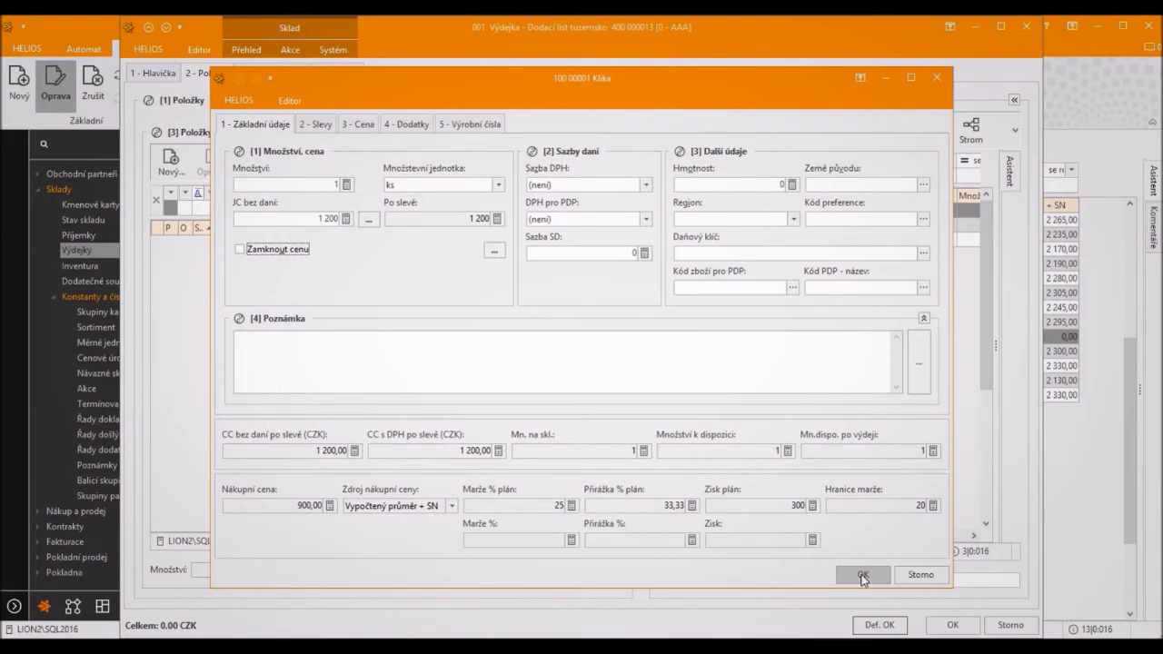
{"action": "left_click", "coordinate": [864, 579]}
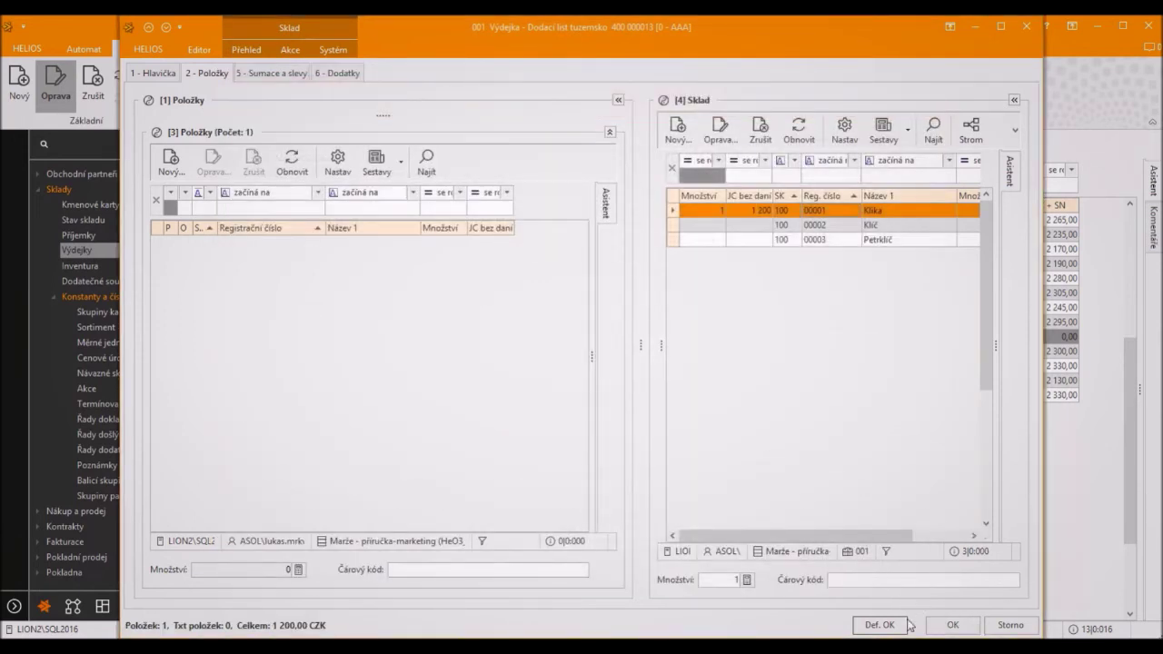
{"action": "left_click", "coordinate": [952, 627]}
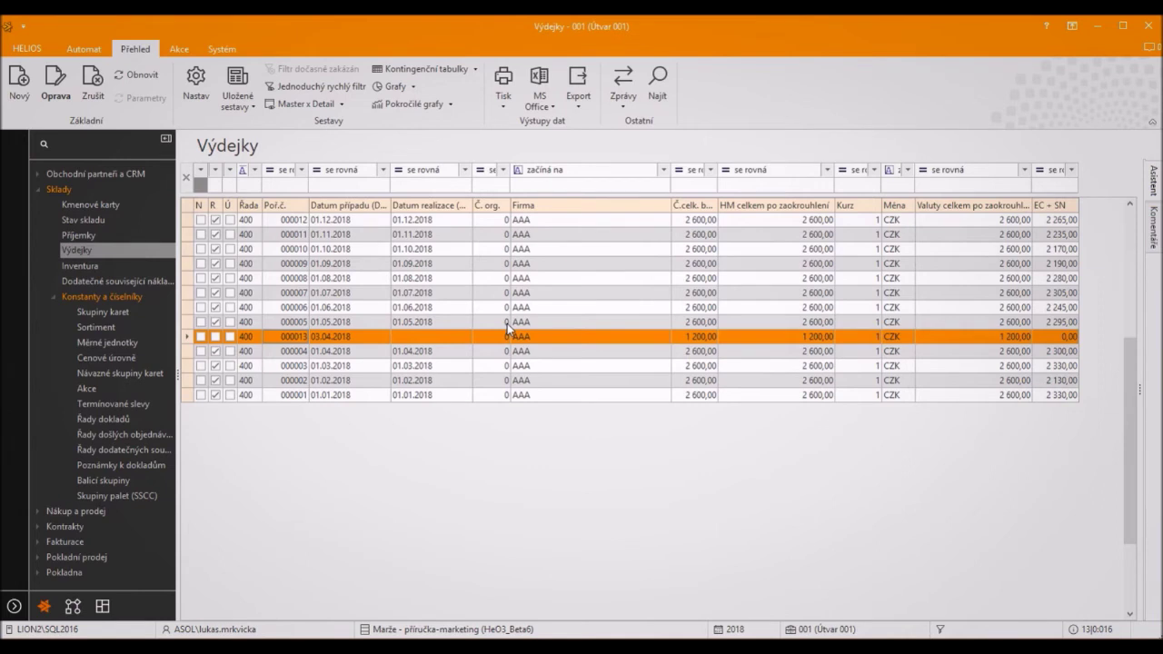
Open the item overview for all issue slips together and examine the Marže %, Přirážka % and Zisk columns.
{"action": "left_click", "coordinate": [370, 222]}
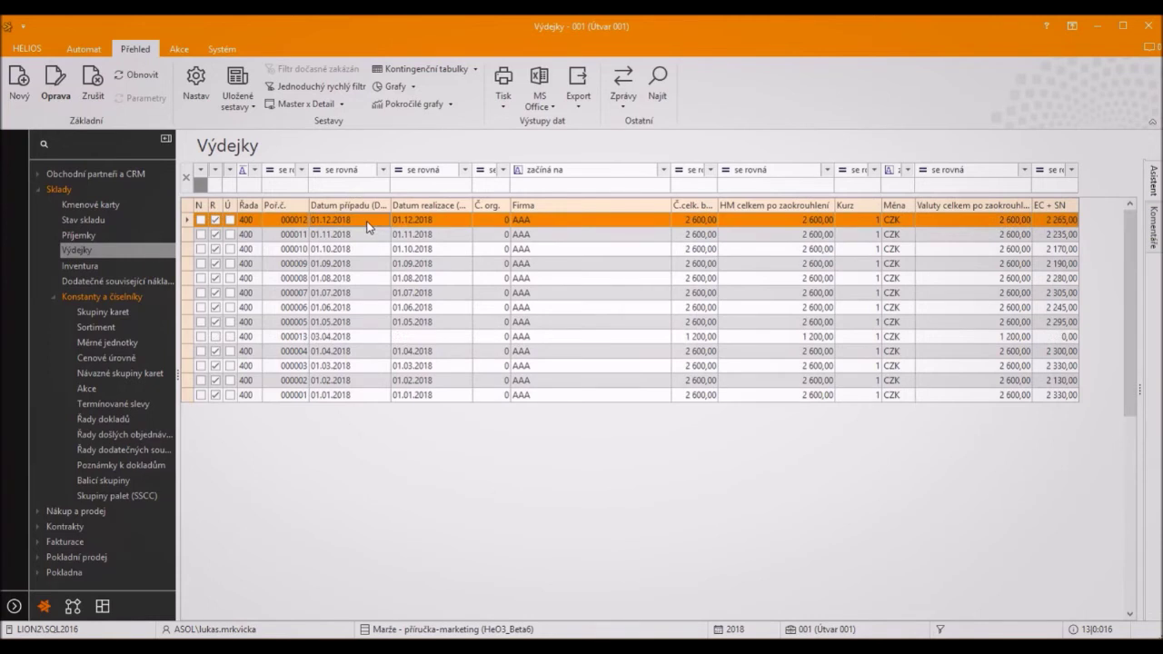
{"action": "key", "text": "ctrl+a"}
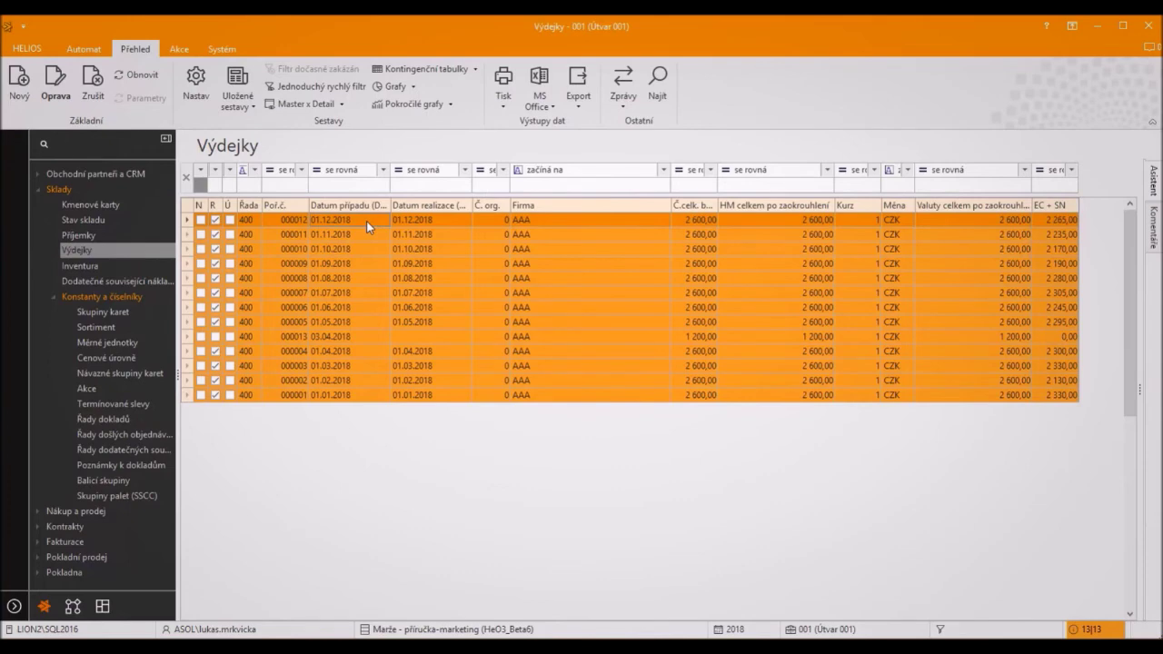
{"action": "double_click", "coordinate": [367, 221]}
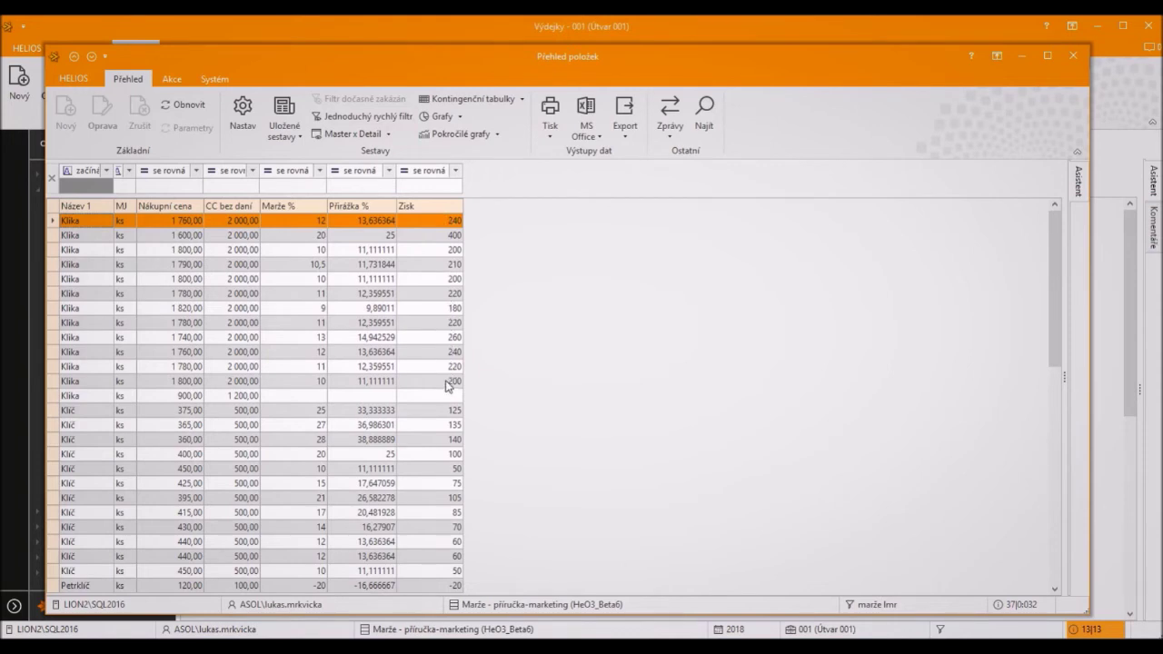
{"action": "left_click_drag", "start_coordinate": [1051, 293], "coordinate": [1052, 352]}
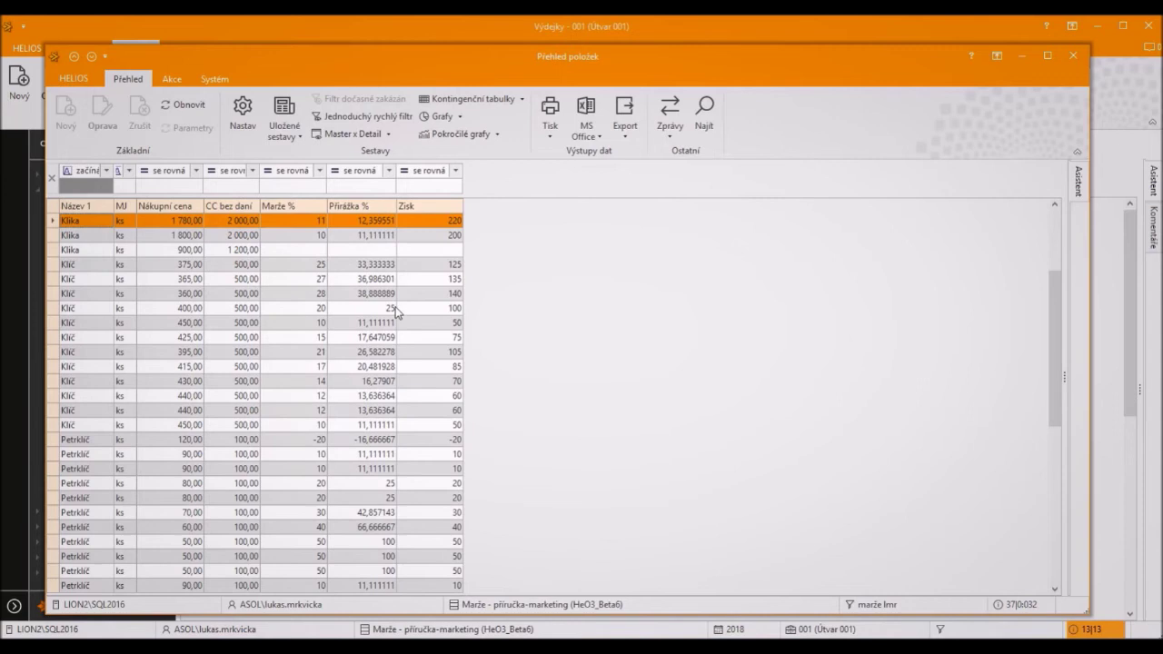